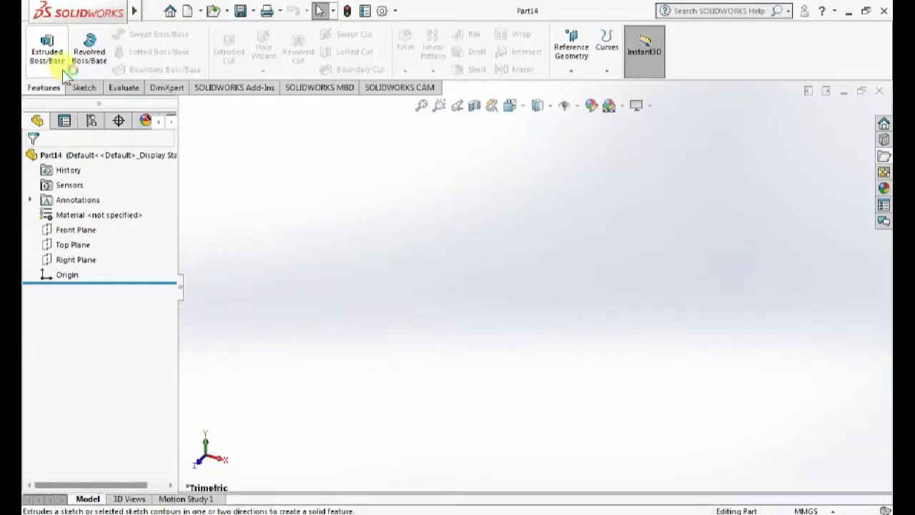
Launch Extruded Boss/Base on new Part14 so it prompts for a sketch plane
click(63, 69)
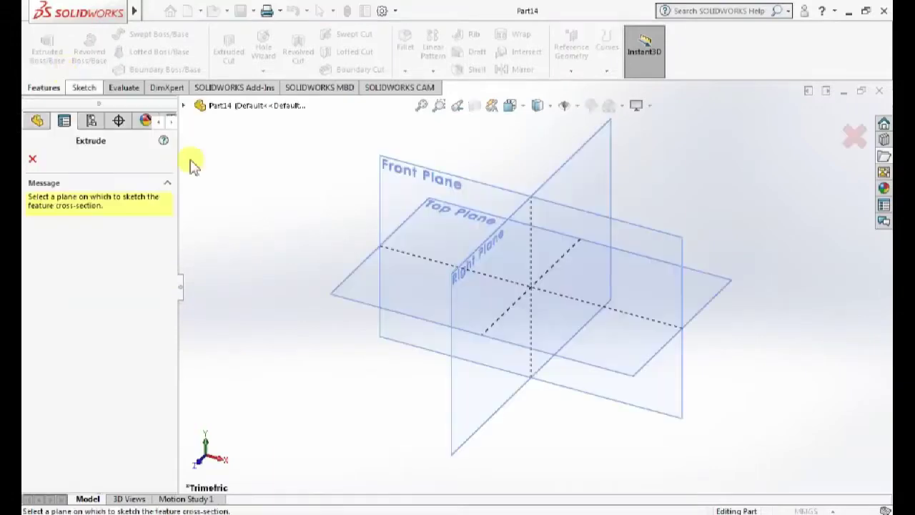
On the Front Plane, draw a seven-line stepped zigzag chain starting from the top edge
click(399, 209)
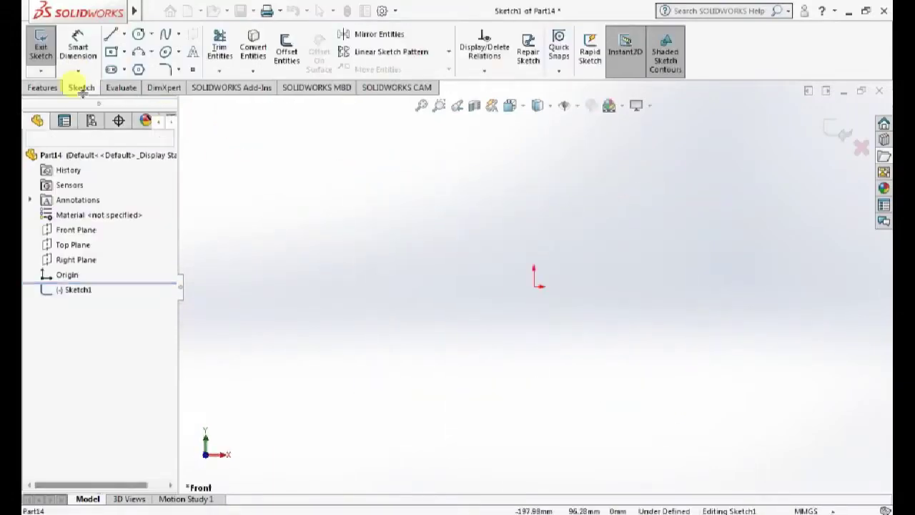
click(112, 36)
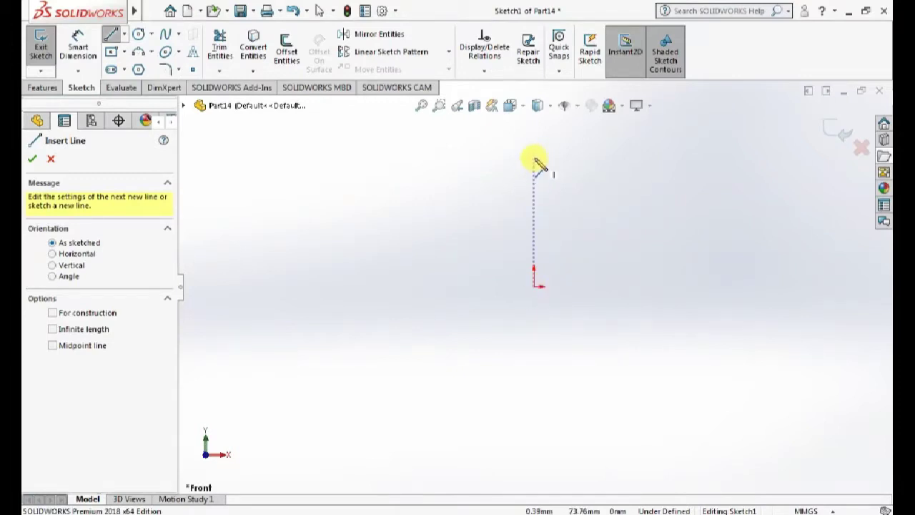
click(434, 156)
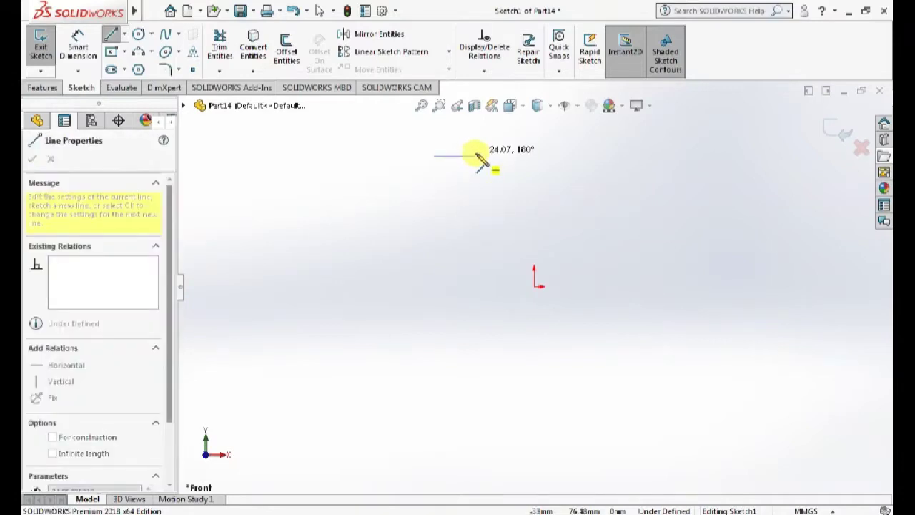
double_click(477, 156)
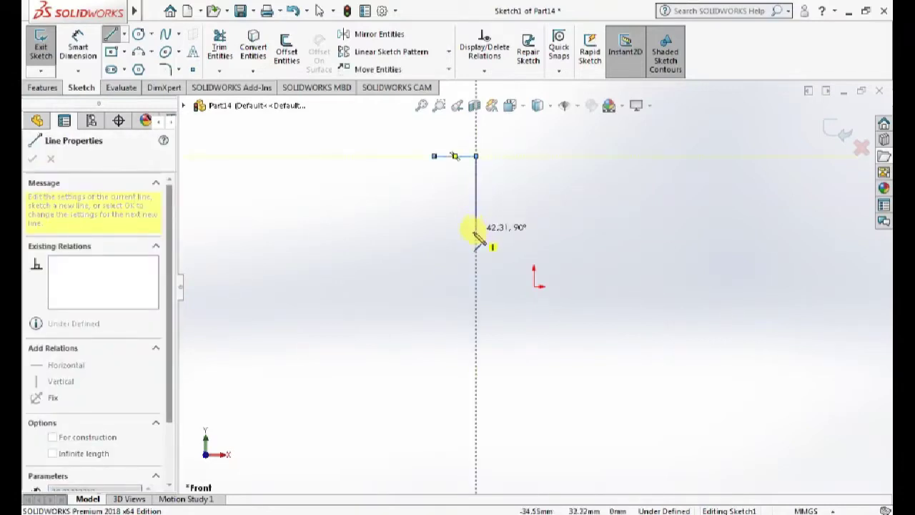
click(476, 240)
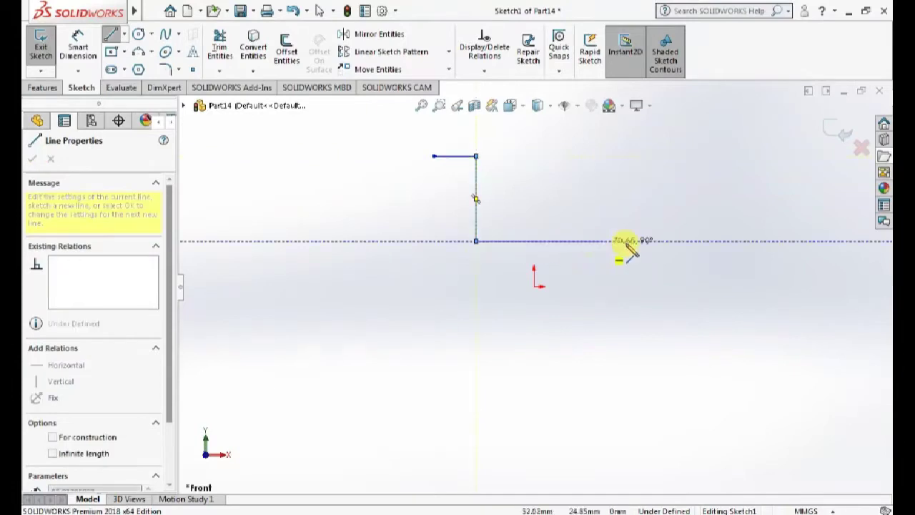
click(628, 240)
click(629, 328)
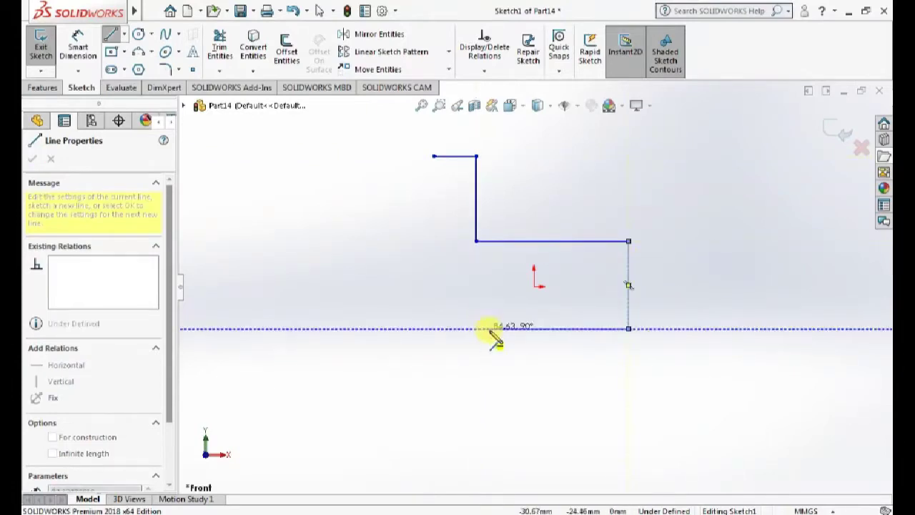
click(520, 328)
double_click(516, 409)
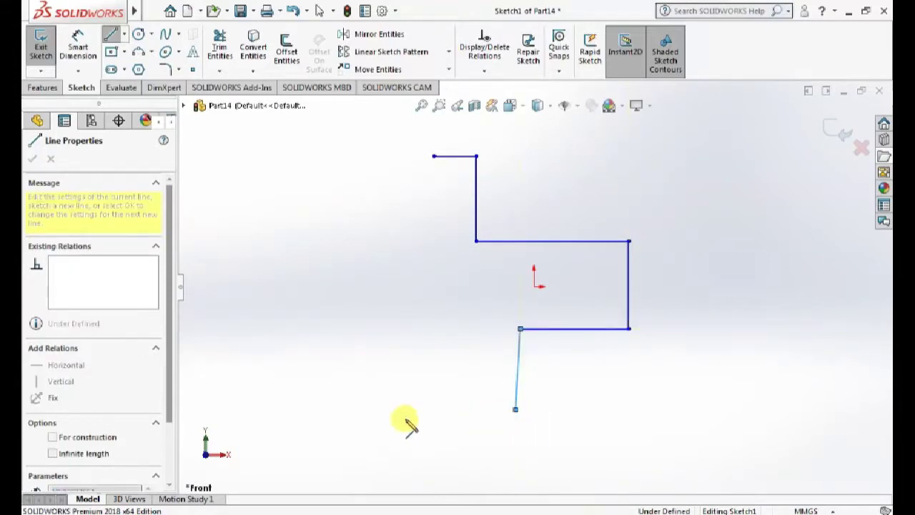
click(366, 401)
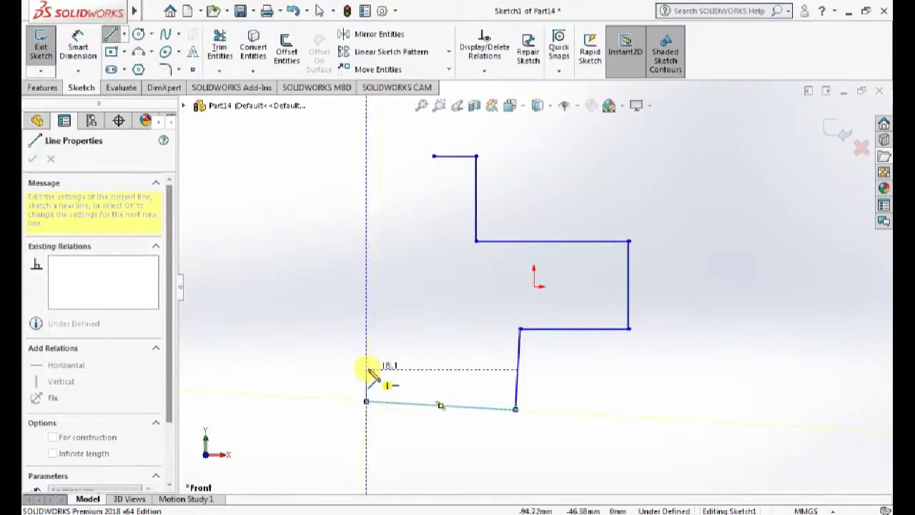
key(Escape)
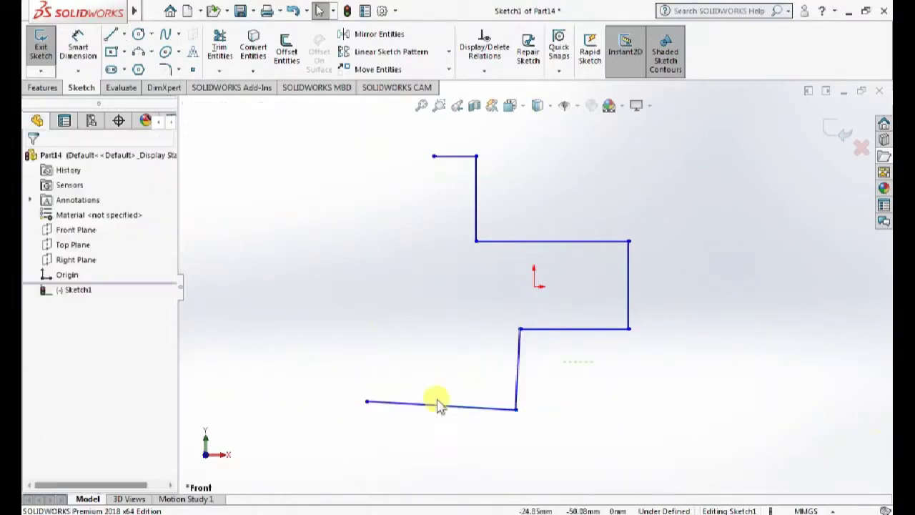
Delete the two crooked lower lines and redraw the lower vertical and bottom edges
drag(597, 361, 424, 433)
key(Delete)
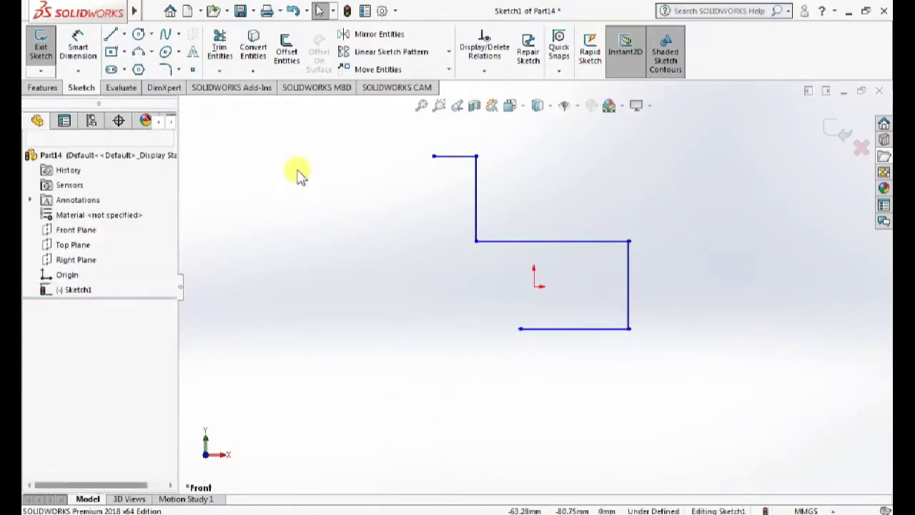
click(112, 35)
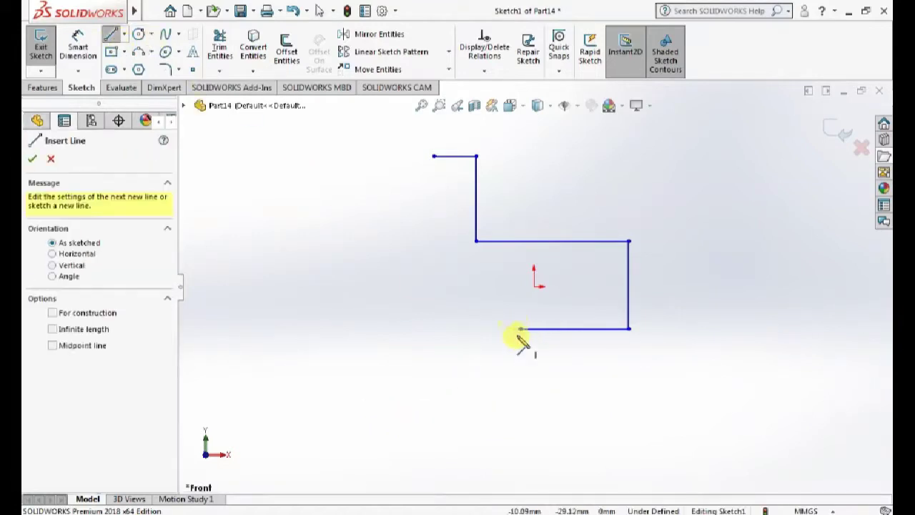
click(520, 329)
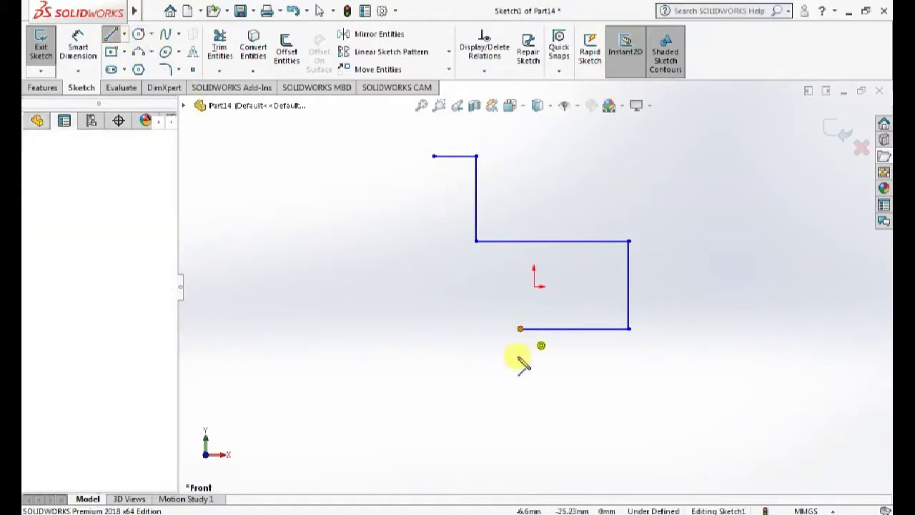
click(520, 397)
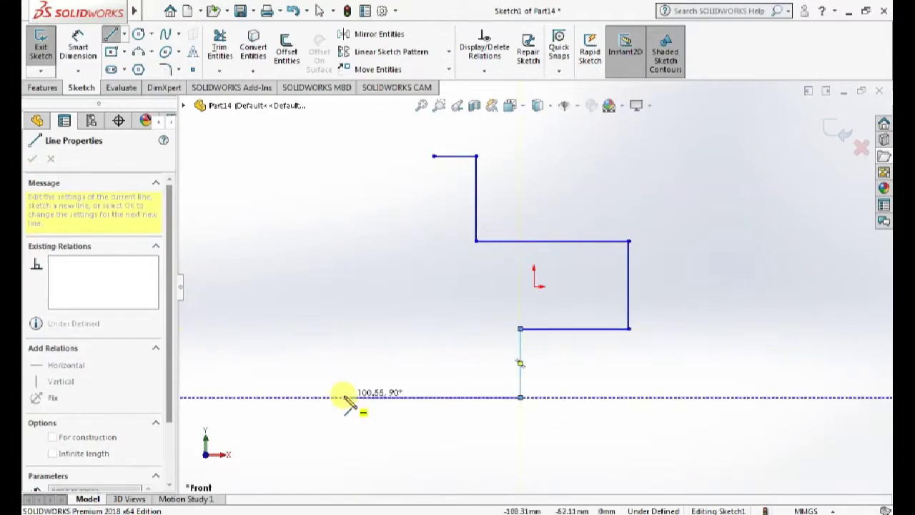
click(343, 397)
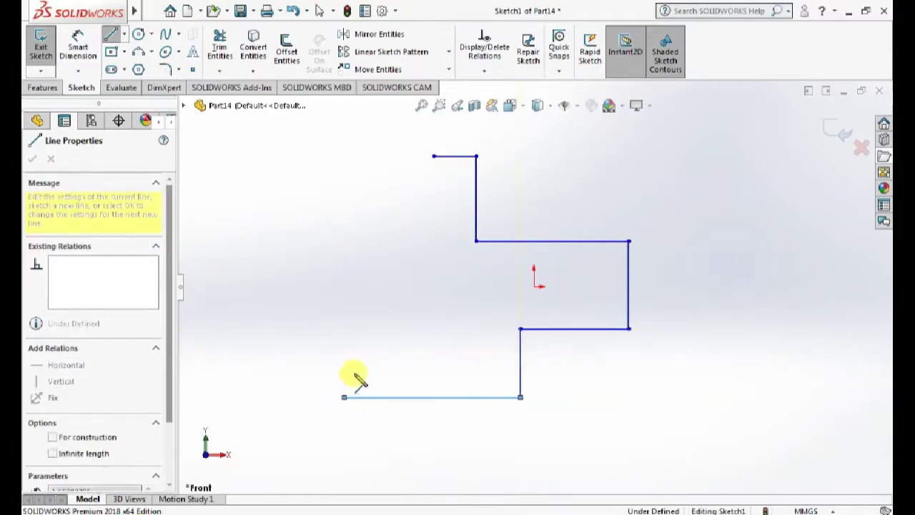
Add the lower-left step and left side, closing the outline at the start point
click(344, 348)
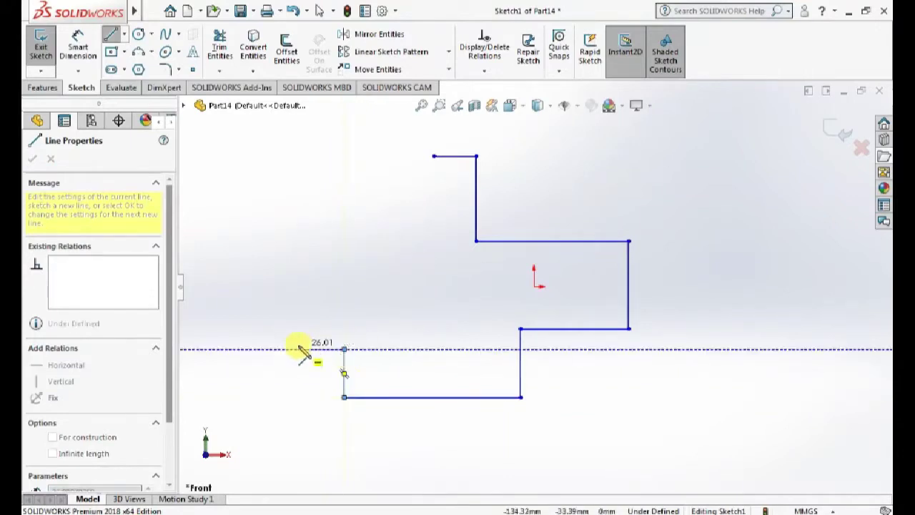
click(299, 349)
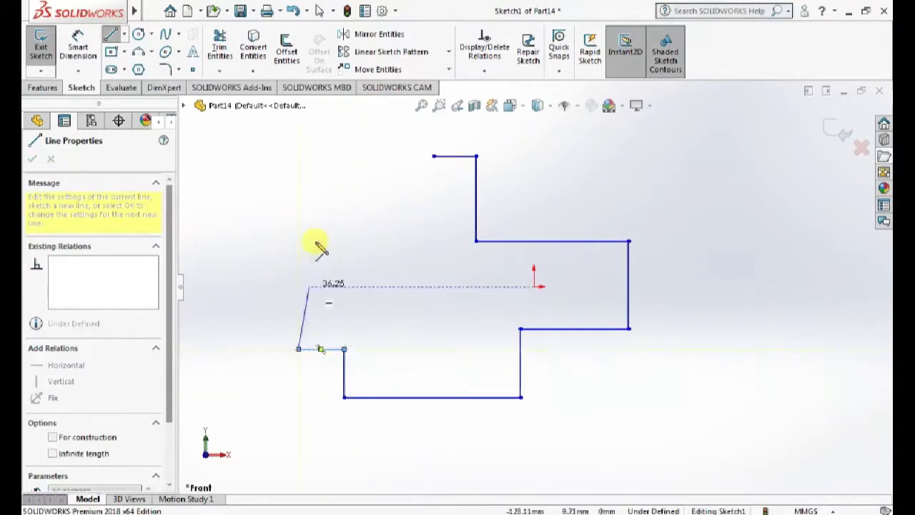
click(298, 185)
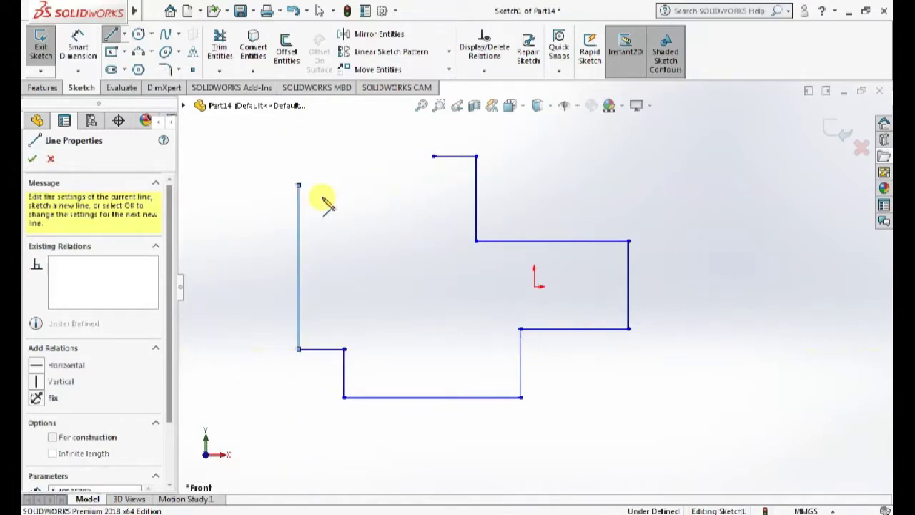
click(434, 185)
click(434, 156)
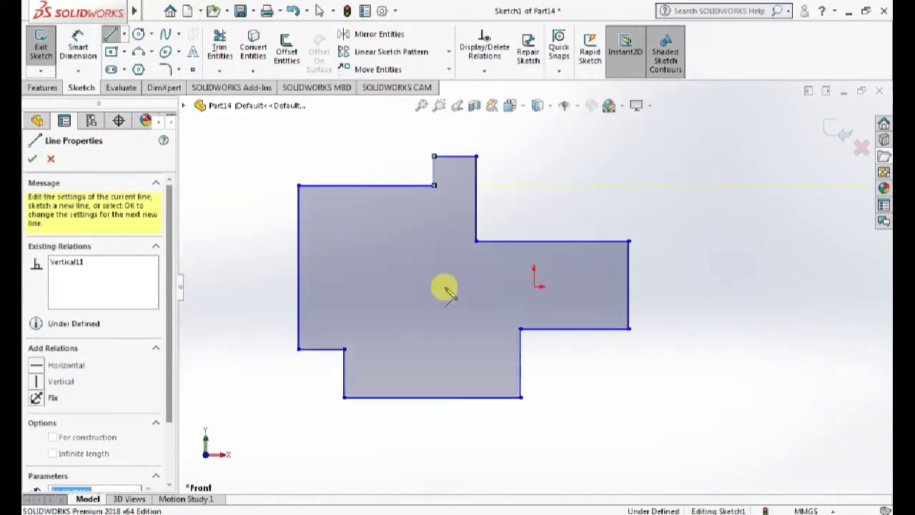
key(Escape)
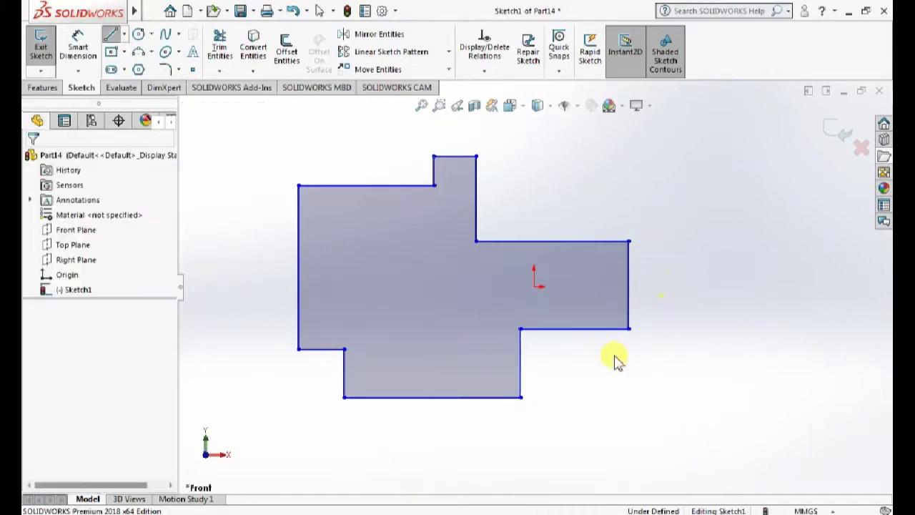
Dimension the left vertical edge to 30 mm
click(77, 45)
click(300, 226)
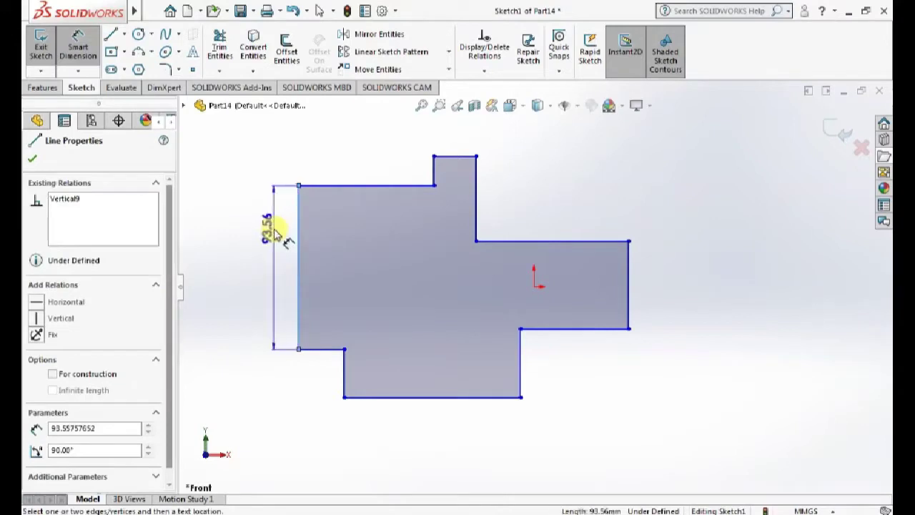
click(279, 232)
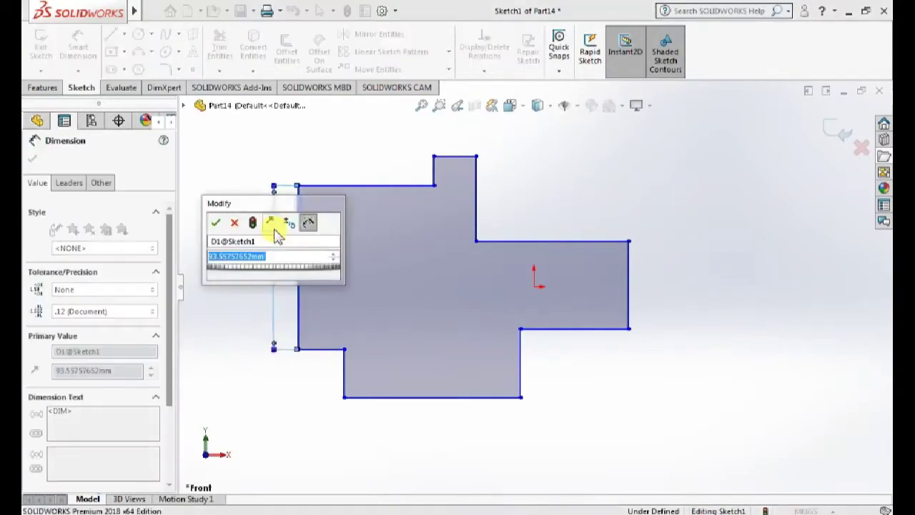
text(30)
key(Return)
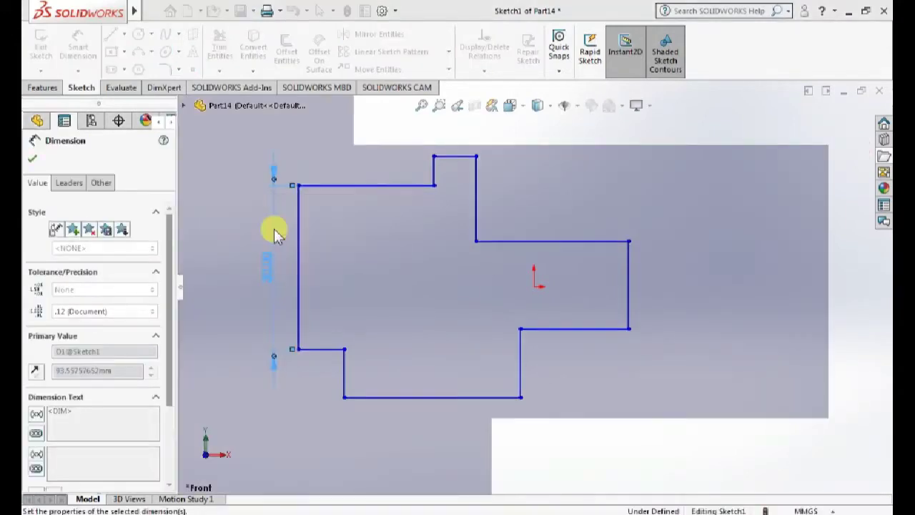
Dimension the lower-left step to 10 mm high and 10 mm wide
click(343, 366)
click(261, 372)
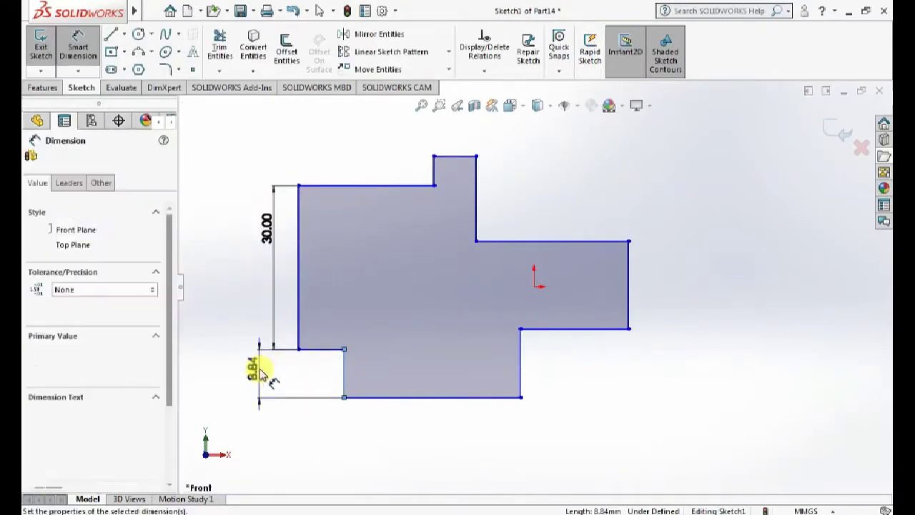
text(10)
key(Return)
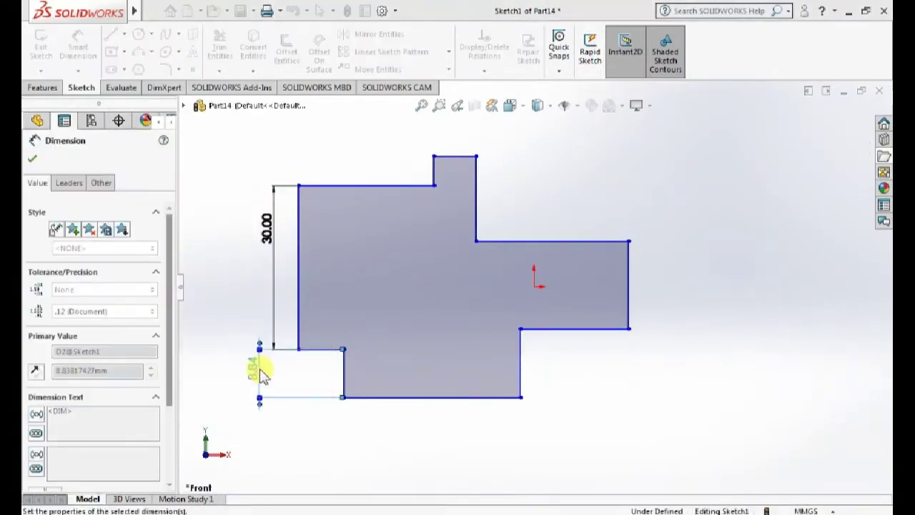
click(315, 349)
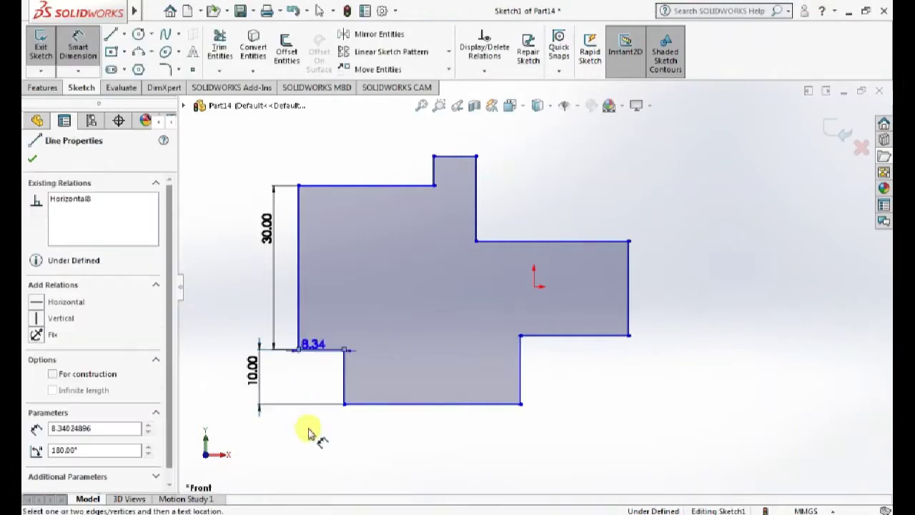
click(309, 432)
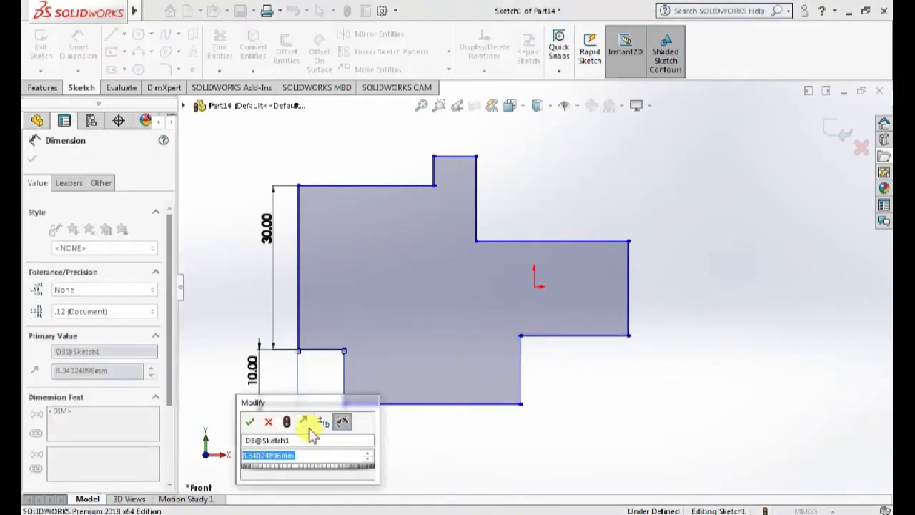
text(10)
key(Return)
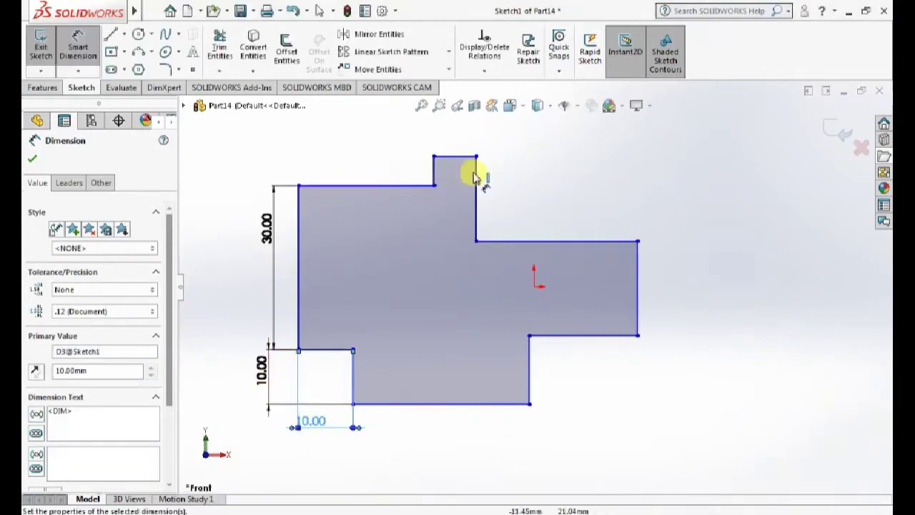
click(441, 406)
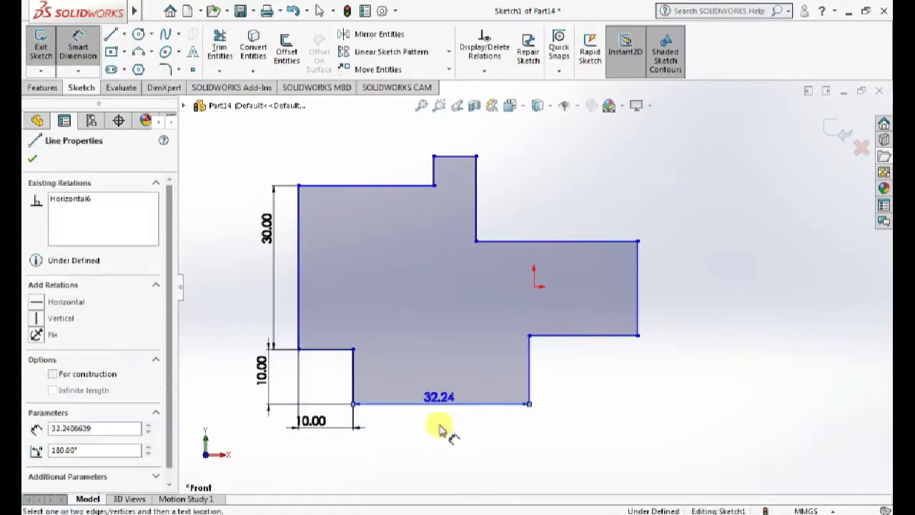
Set the bottom edge length to 30 mm
click(440, 436)
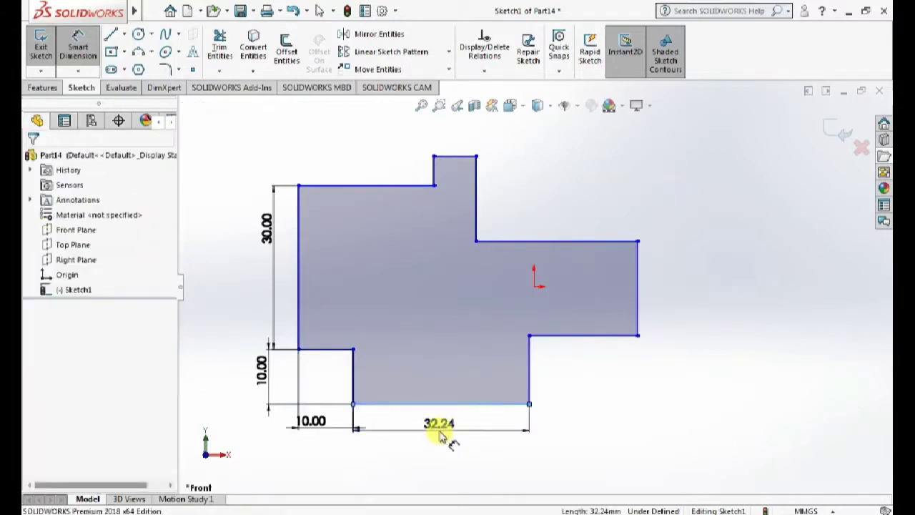
text(30)
key(Return)
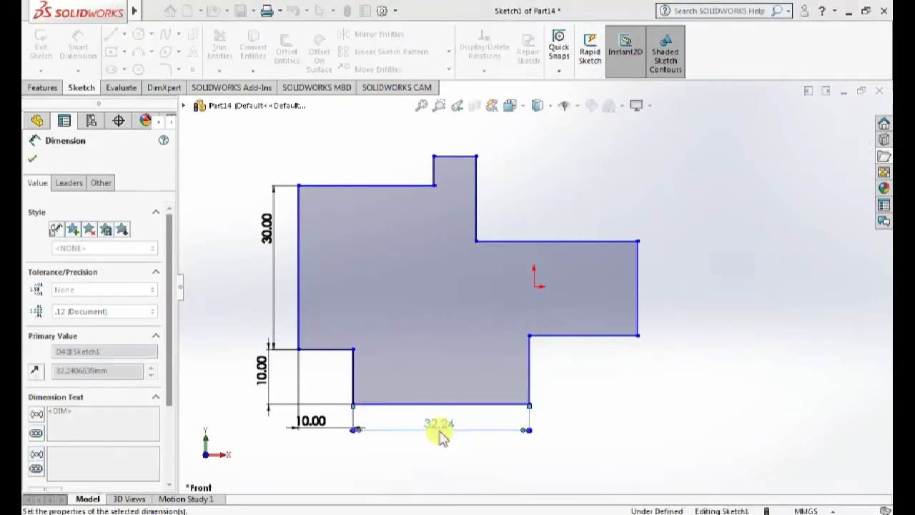
click(517, 372)
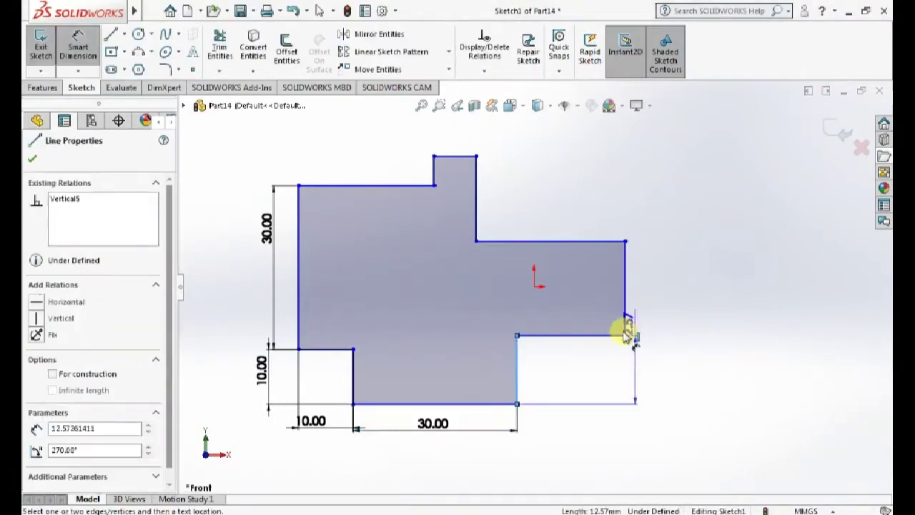
key(Escape)
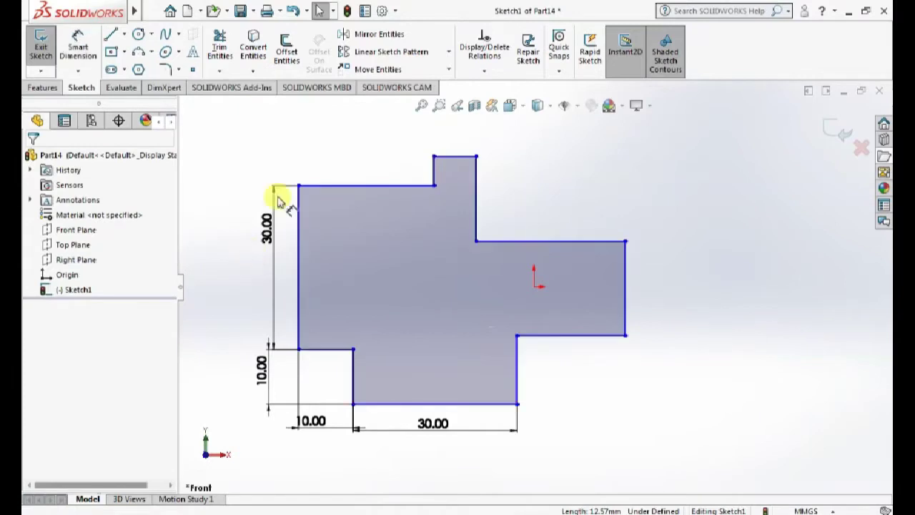
click(78, 44)
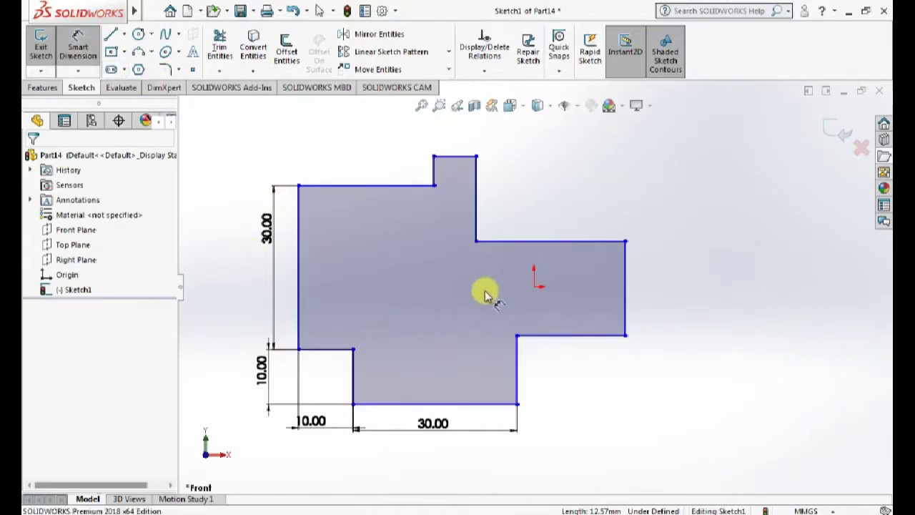
Dimension the lower-right edge to 30 mm and add the right end height dimension
click(599, 336)
click(593, 427)
text(30)
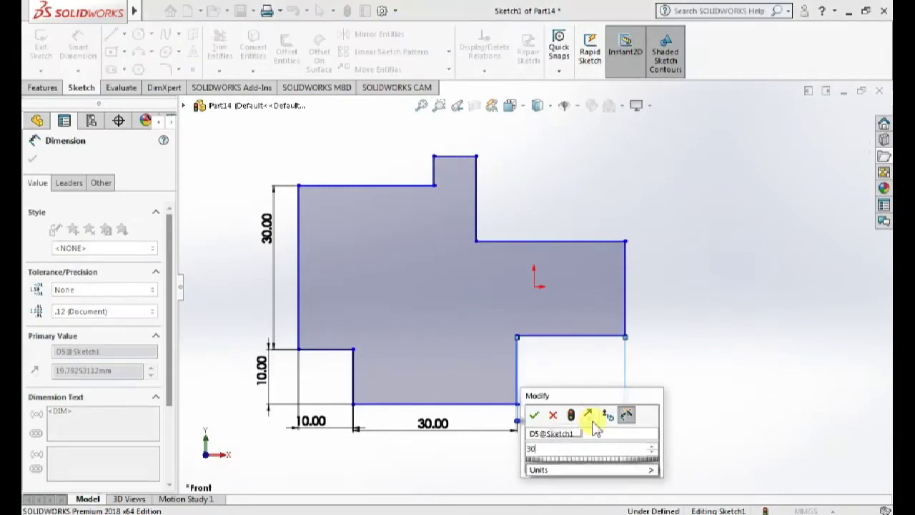
key(Return)
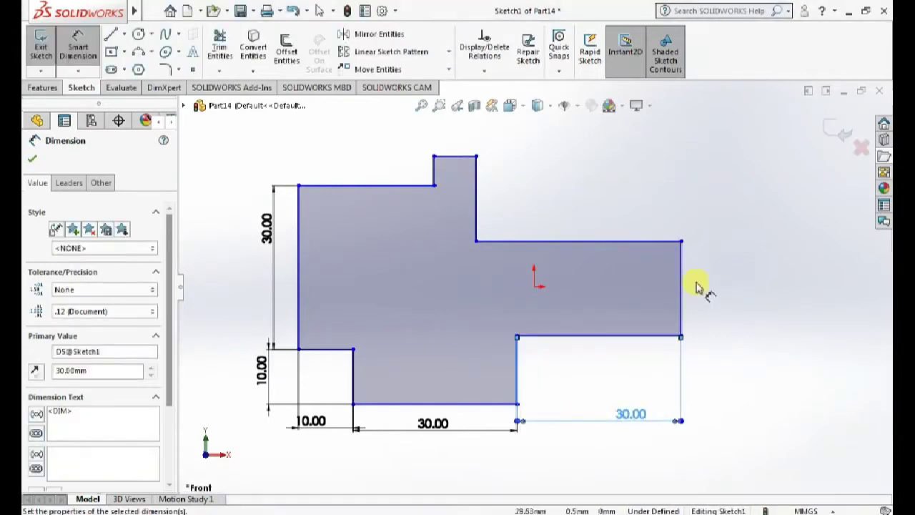
click(681, 286)
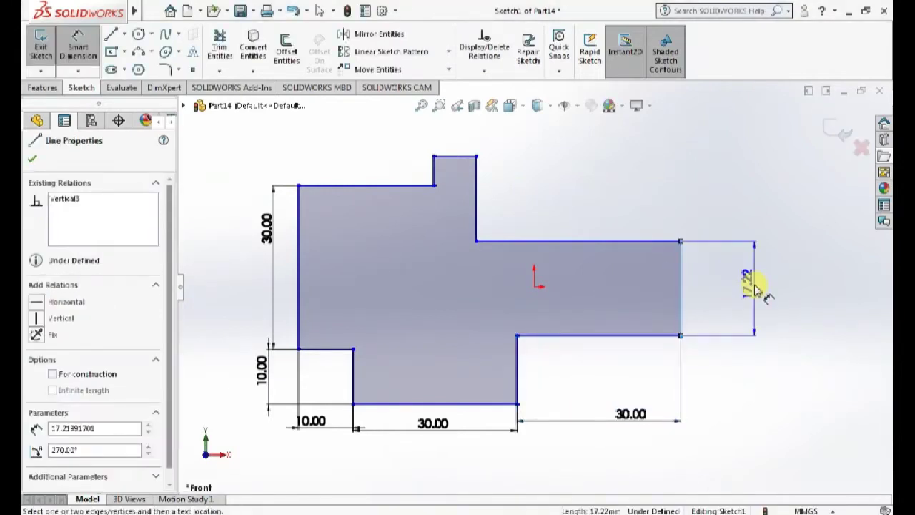
click(758, 290)
text(20)
key(Return)
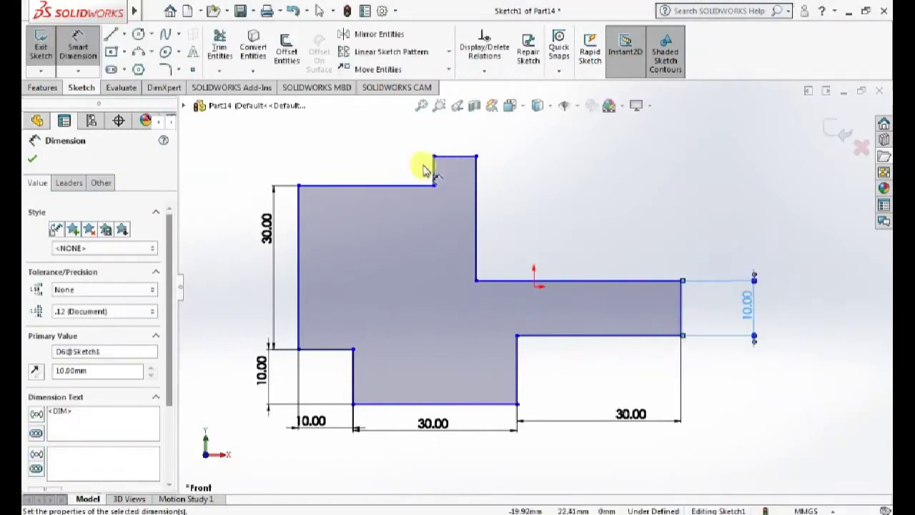
Set the top-left step width to 20 mm
click(332, 187)
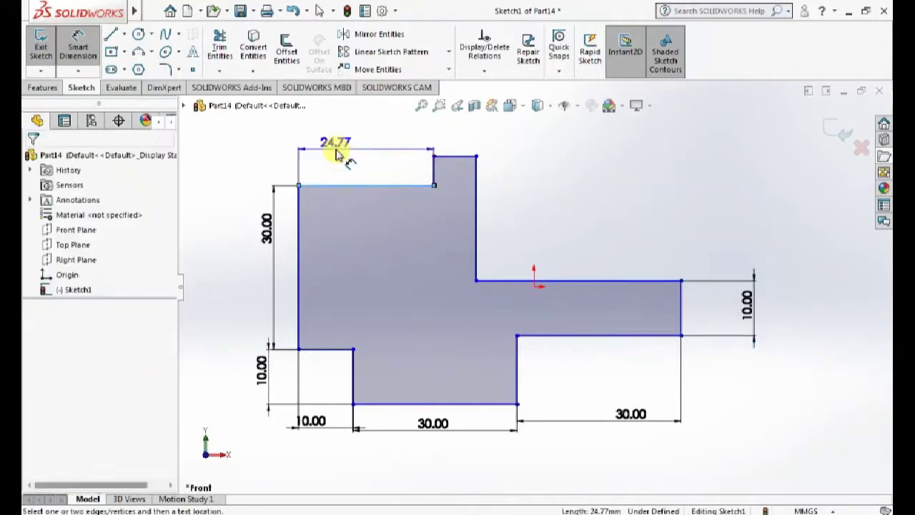
click(336, 156)
text(20)
key(Return)
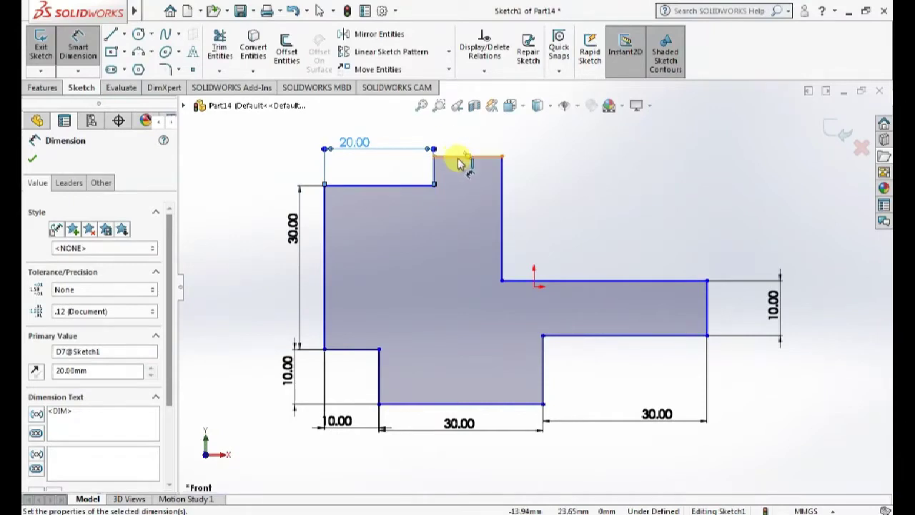
click(507, 214)
Dimension the upper-right span from inner edge to right end as 40 mm
drag(501, 207, 707, 300)
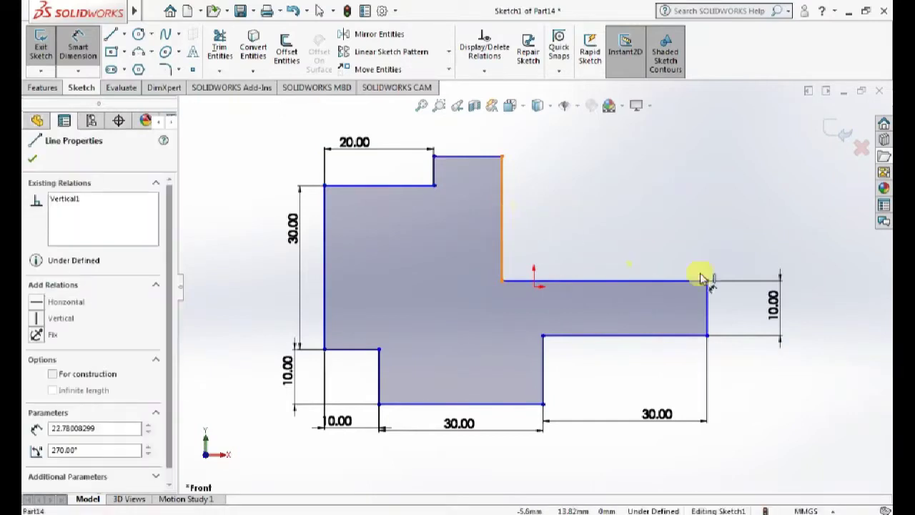
click(706, 300)
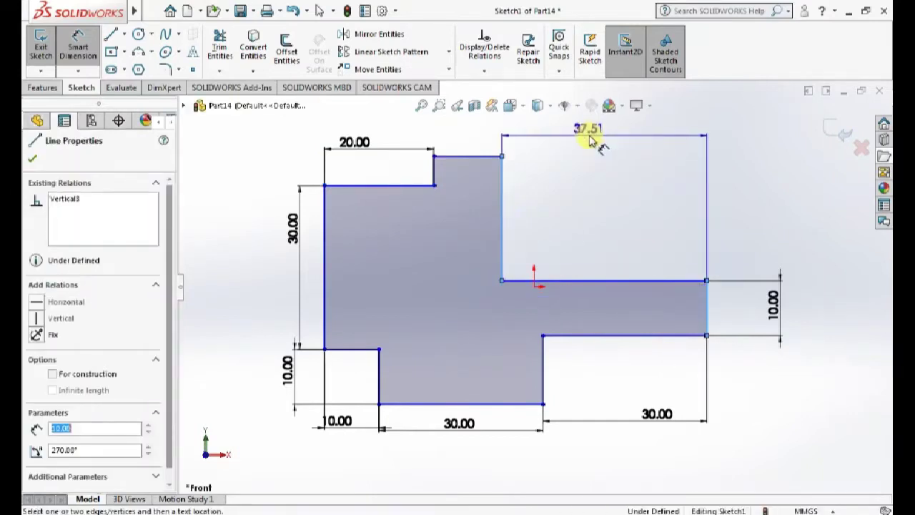
click(590, 141)
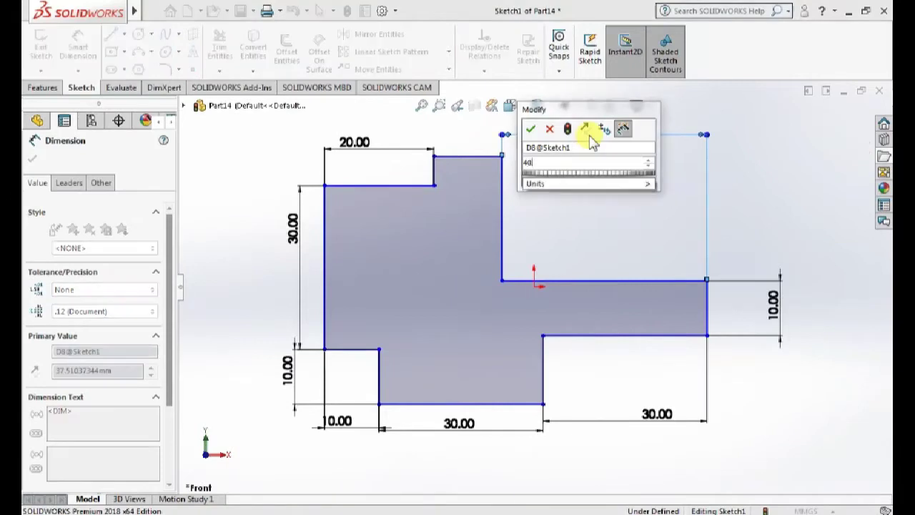
text(40)
key(Return)
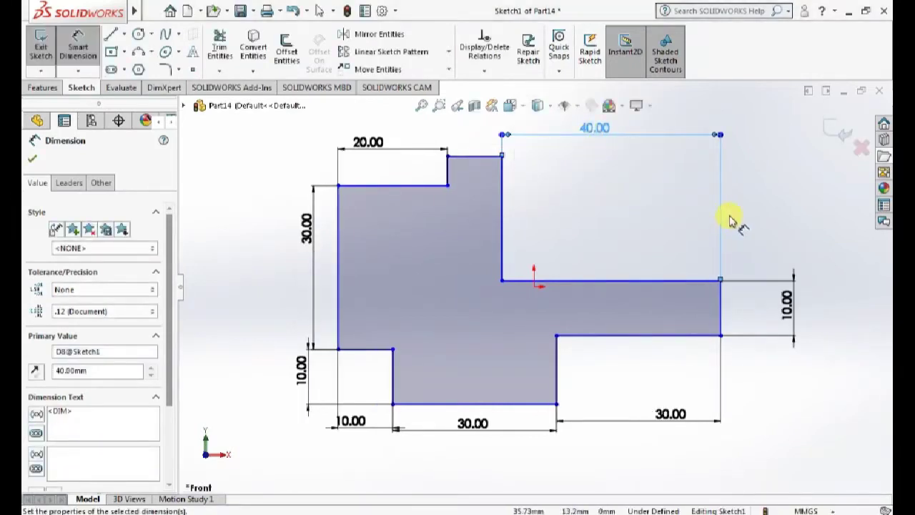
key(Escape)
key(Escape)
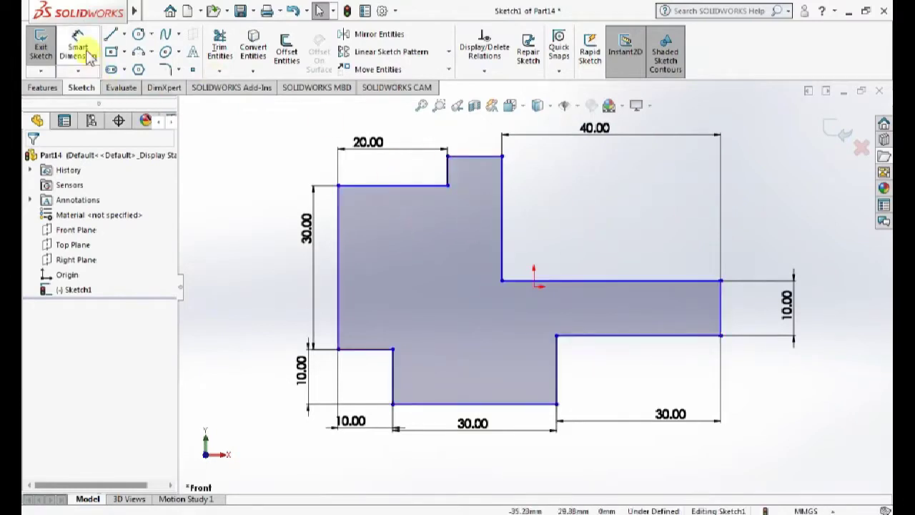
click(165, 69)
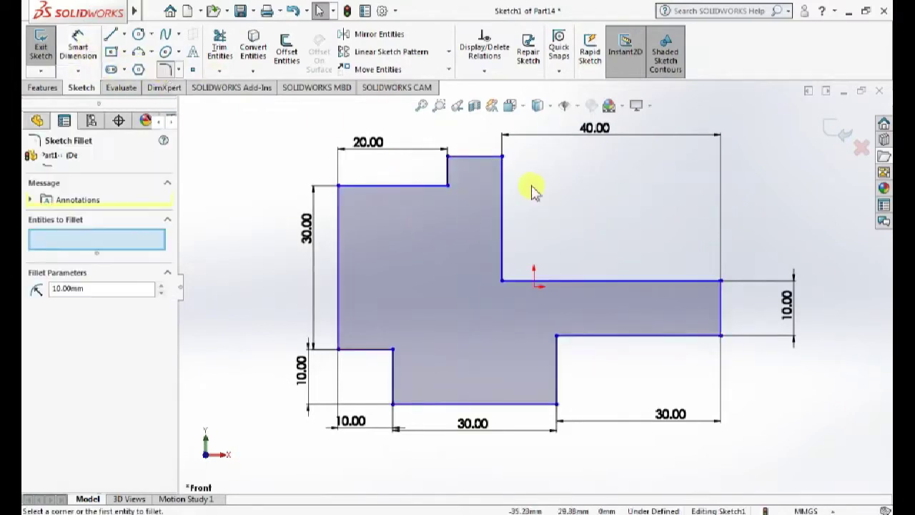
Fillet the inner corner between the vertical and horizontal lines with radius 10 mm
click(503, 214)
click(572, 280)
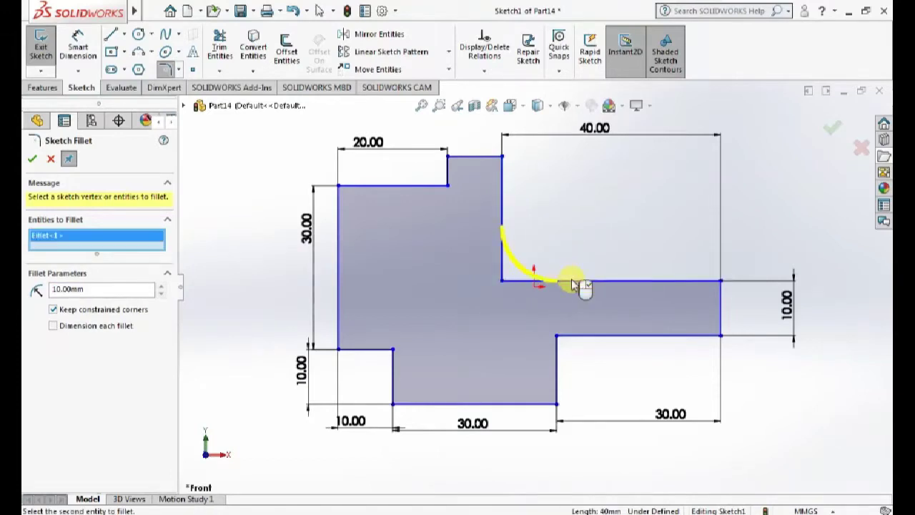
click(32, 159)
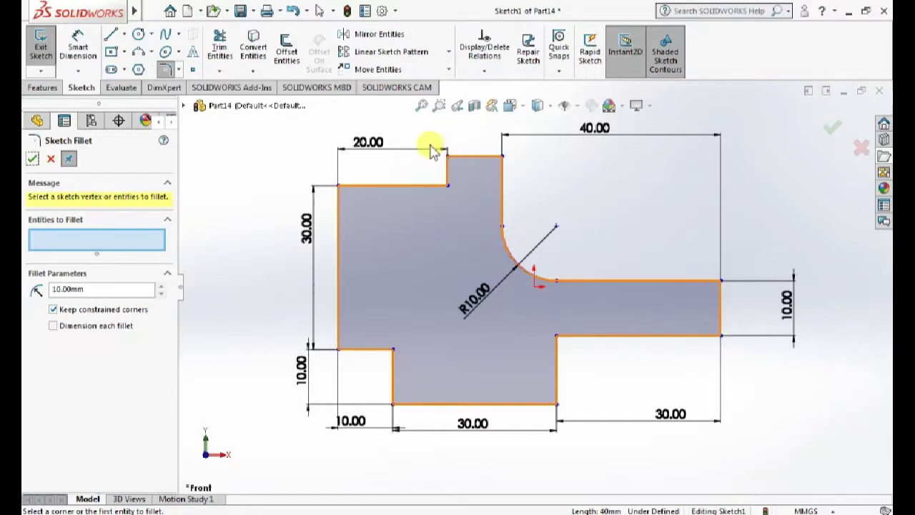
key(f)
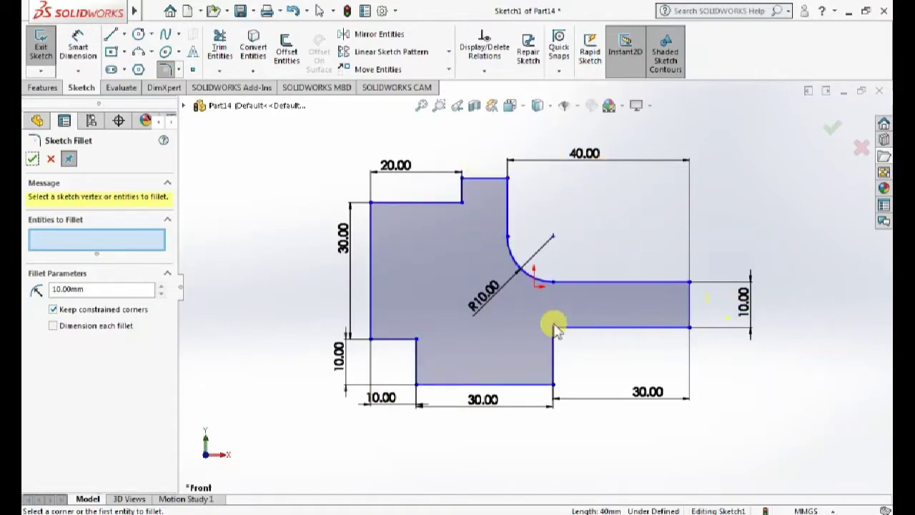
click(33, 158)
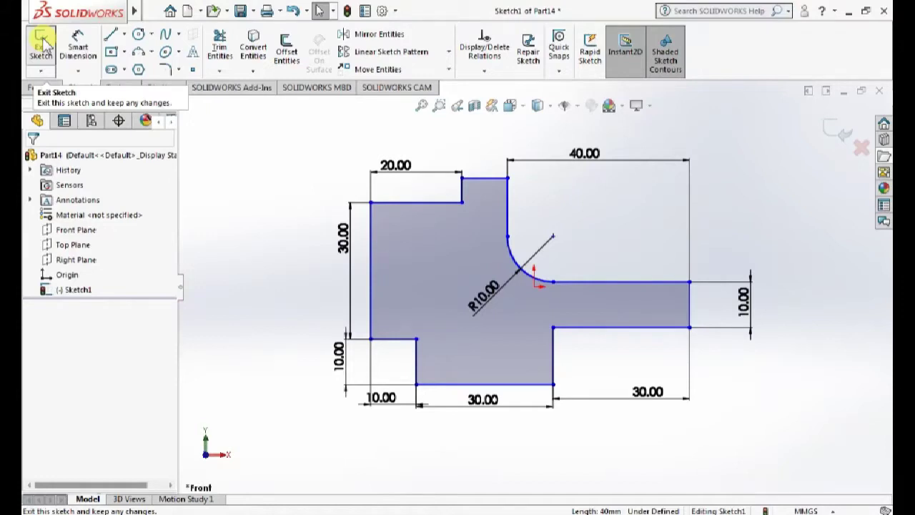
Exit the sketch and extrude it Blind 40 mm into a solid block
click(41, 41)
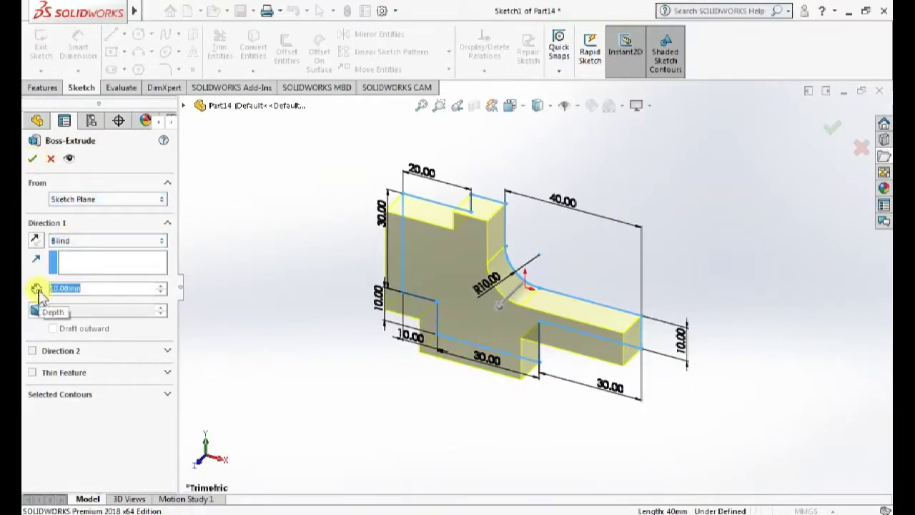
text(40)
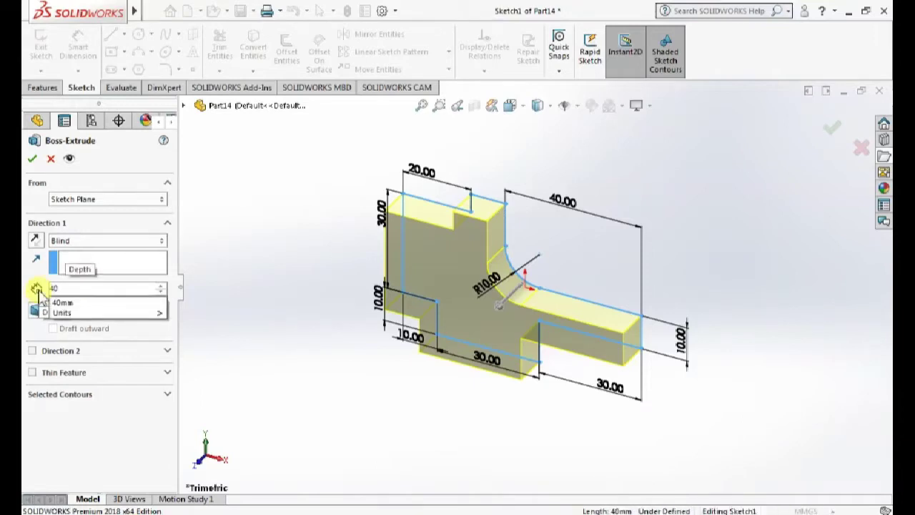
key(Return)
click(33, 160)
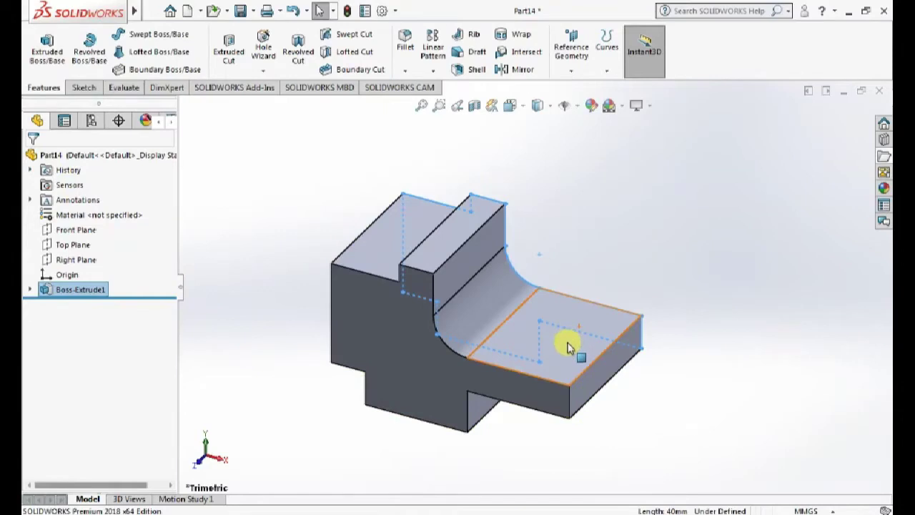
Select the lower arm's flat face and view it Normal To
click(569, 345)
right_click(568, 344)
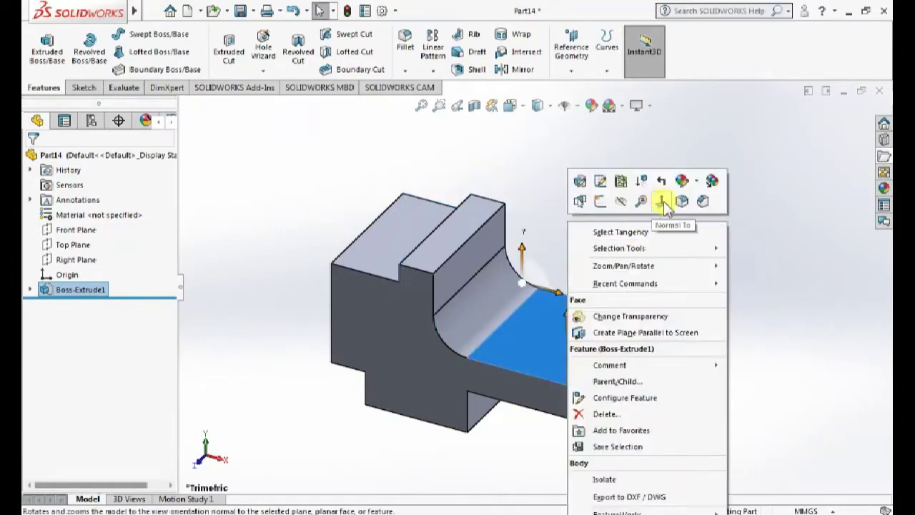
click(662, 202)
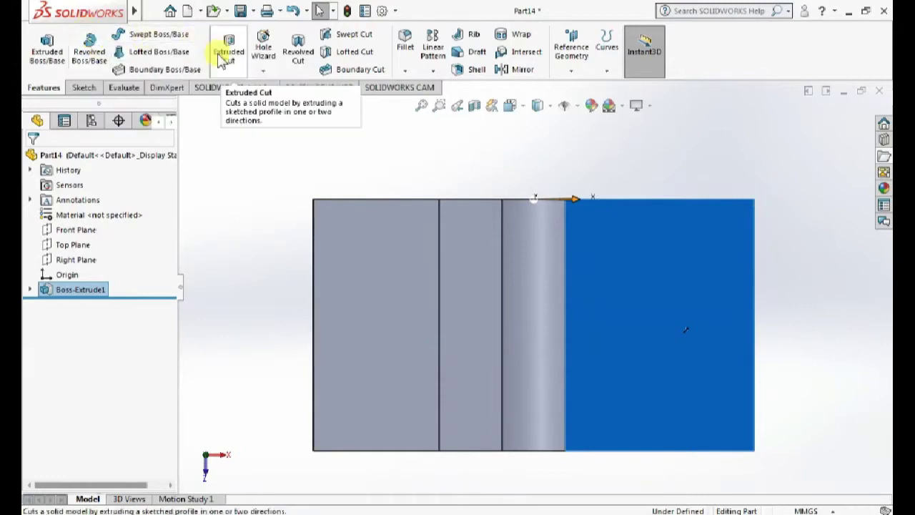
Leave the stray sketch and begin Sketch3 on the blue end face
click(80, 88)
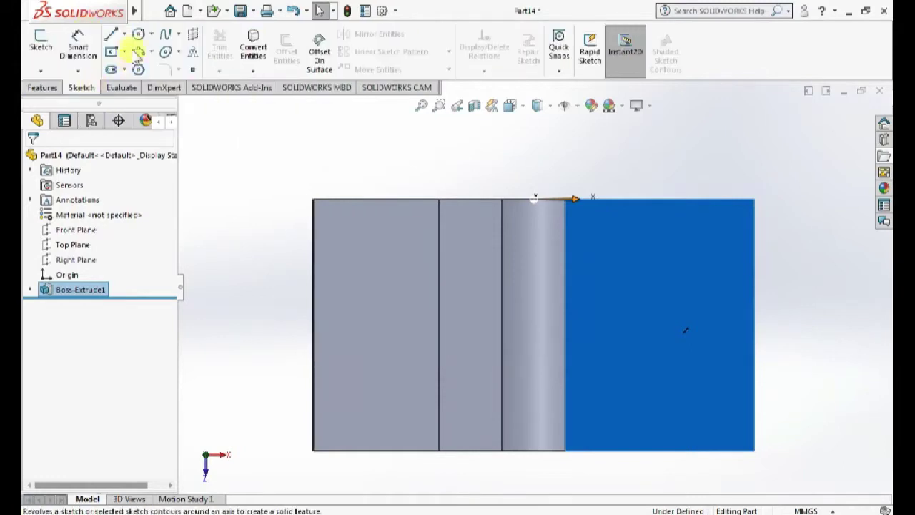
click(111, 33)
right_click(605, 171)
click(701, 200)
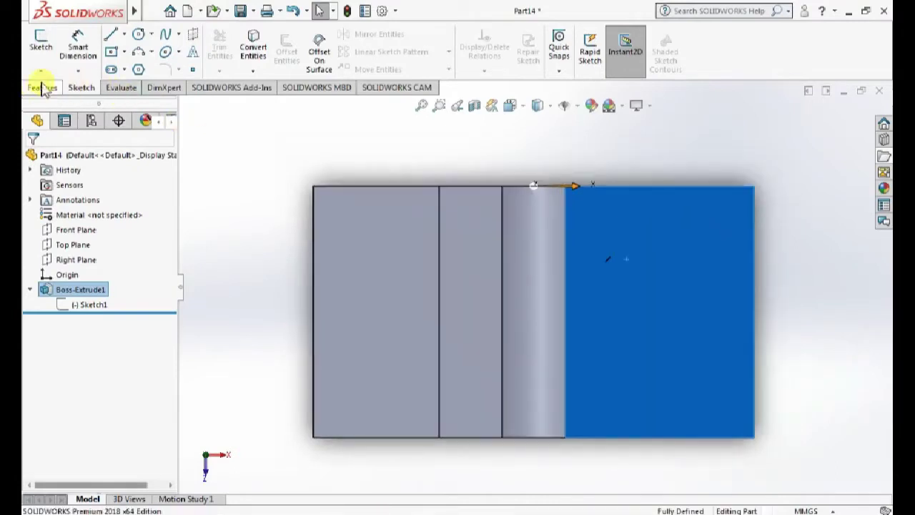
click(39, 44)
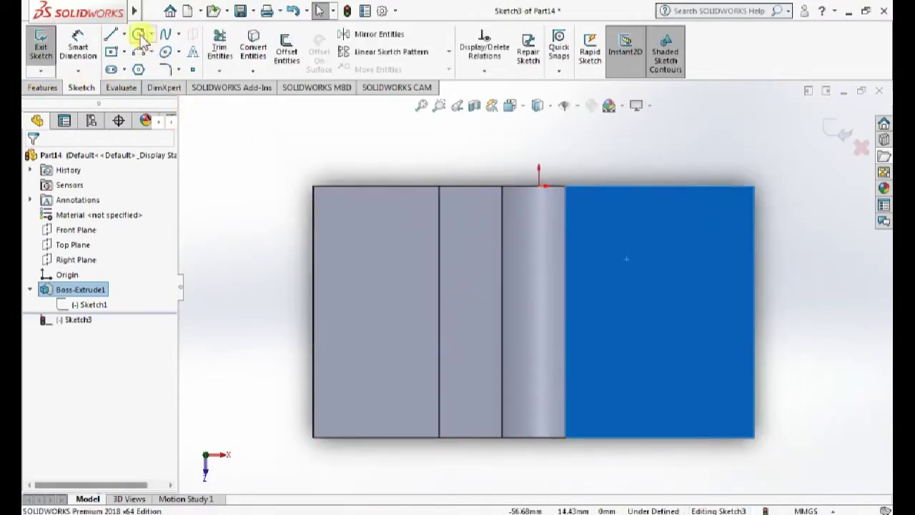
Draw a circle on the end face, tangent to the block's right edge
click(140, 35)
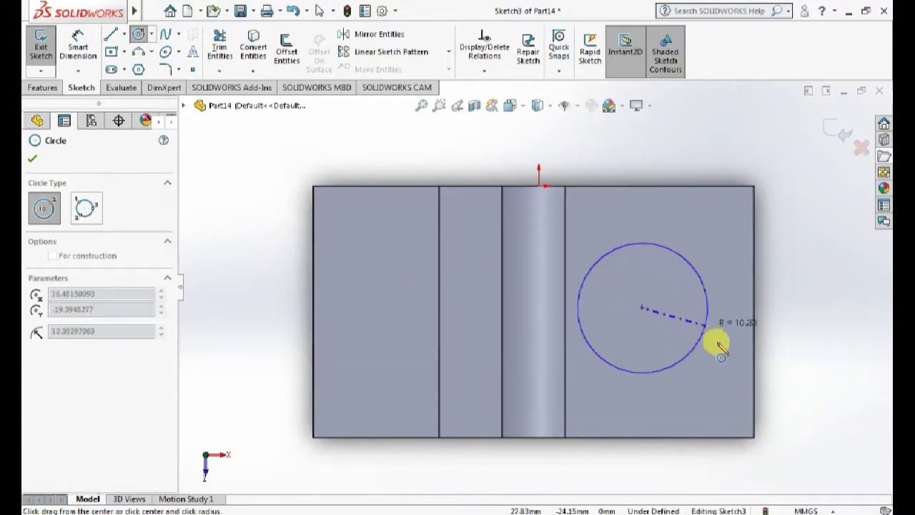
click(737, 360)
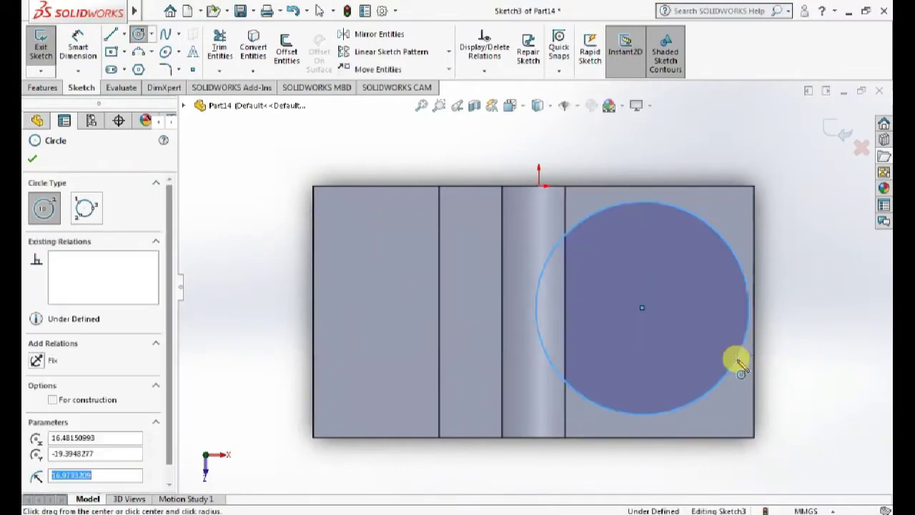
key(Escape)
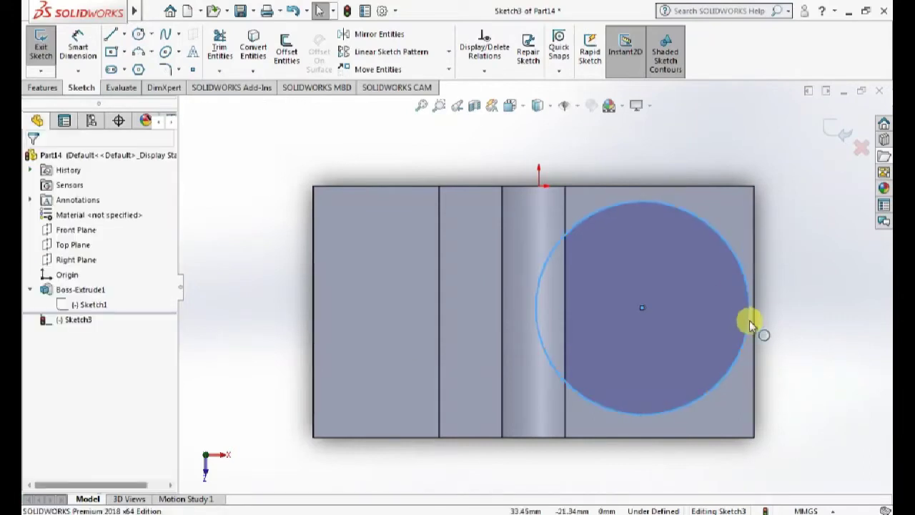
click(749, 326)
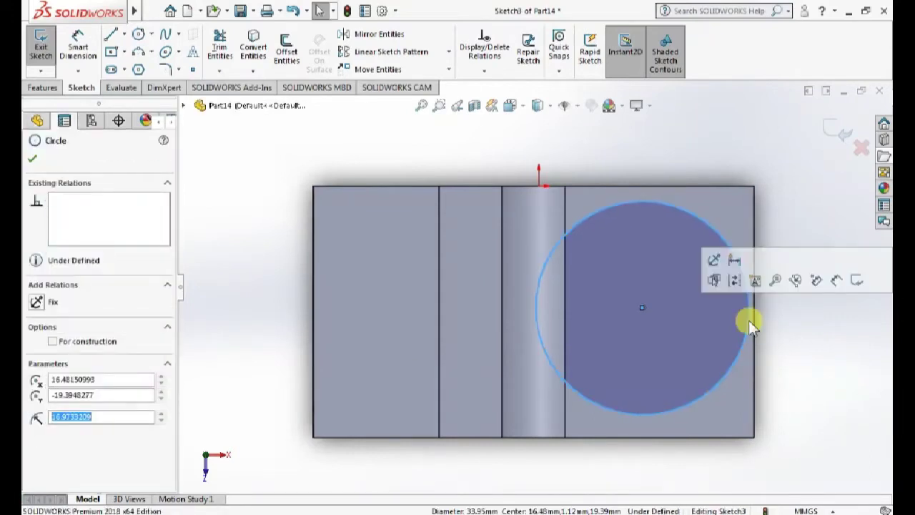
ctrl+click(755, 330)
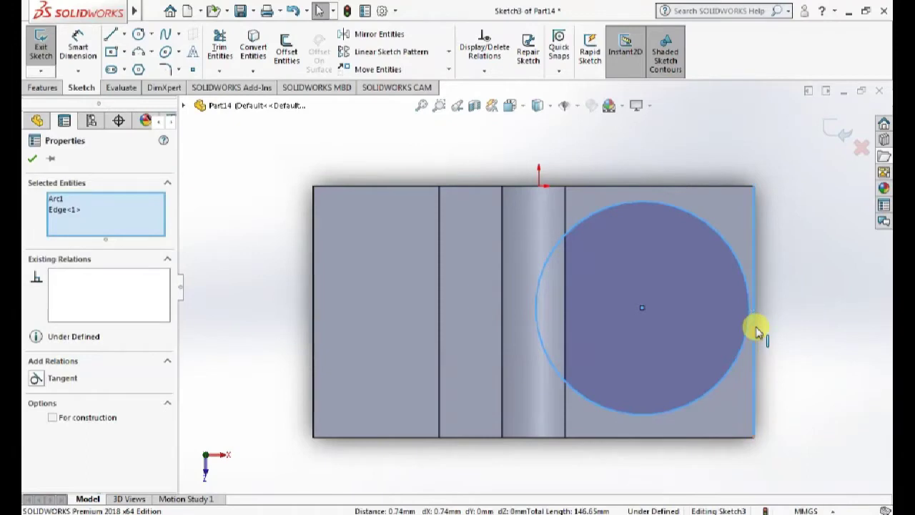
click(36, 379)
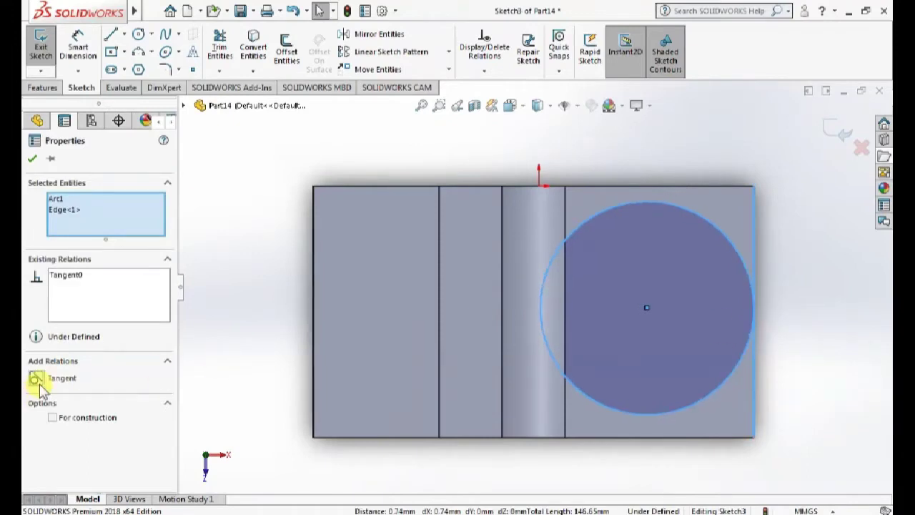
click(854, 440)
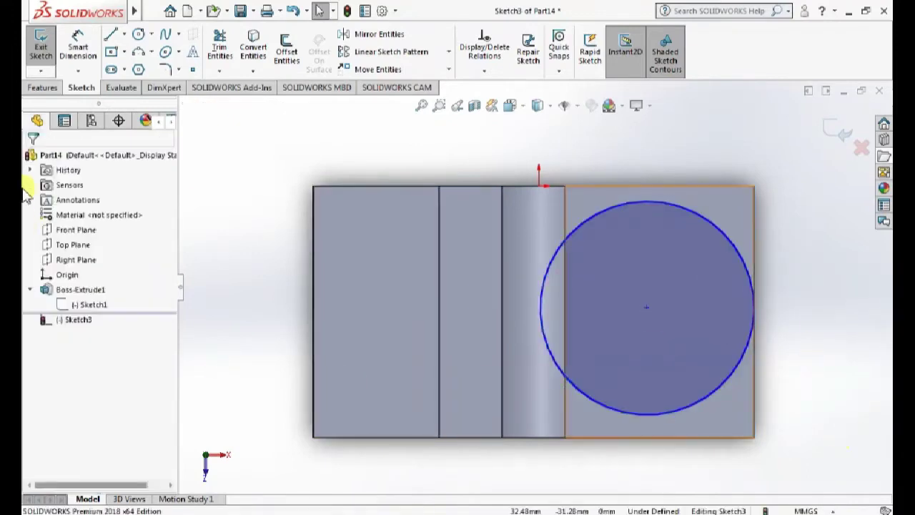
Dimension the circle's diameter to 40 mm
click(71, 52)
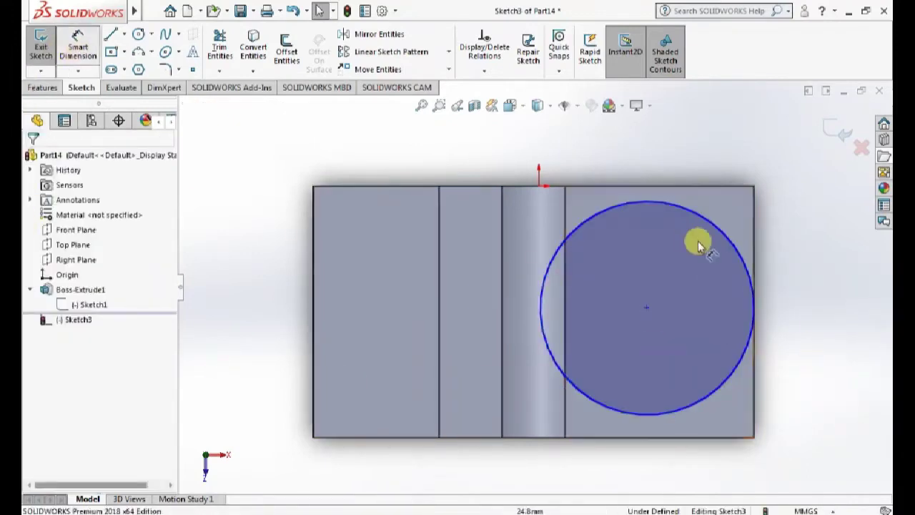
click(682, 202)
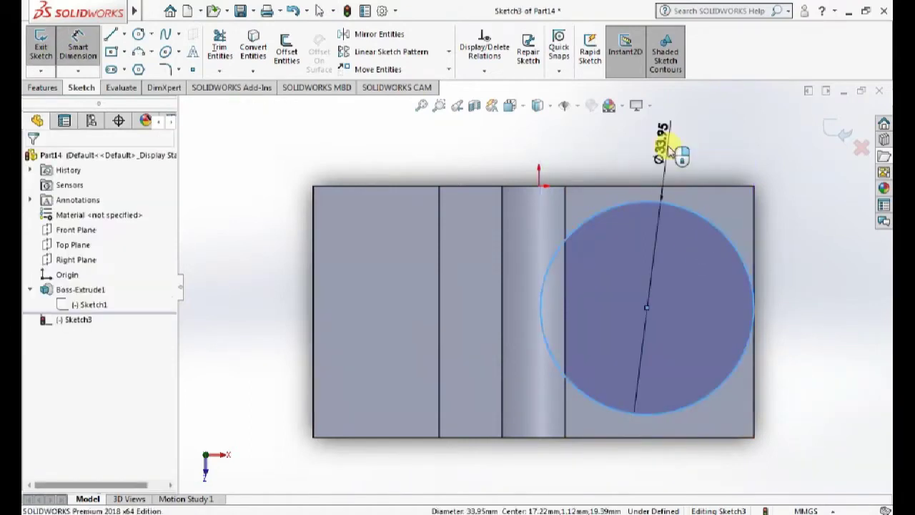
click(670, 151)
text(40)
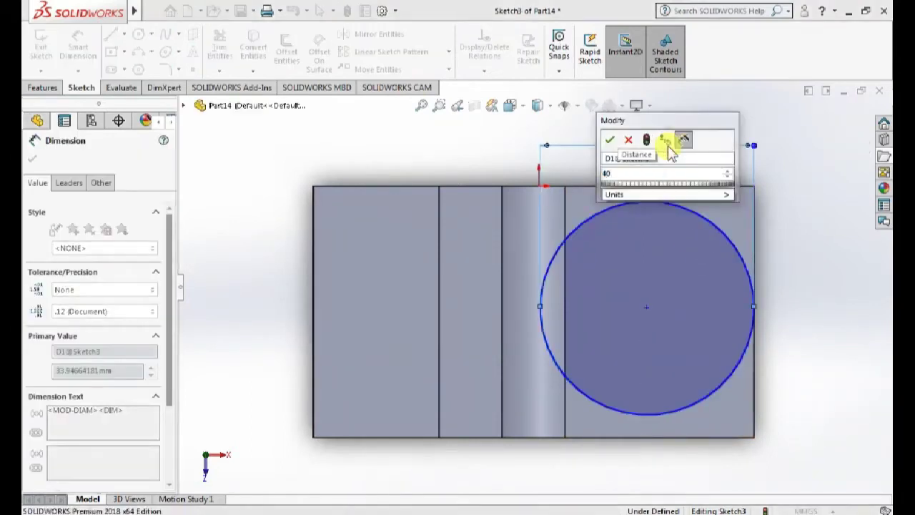
key(Return)
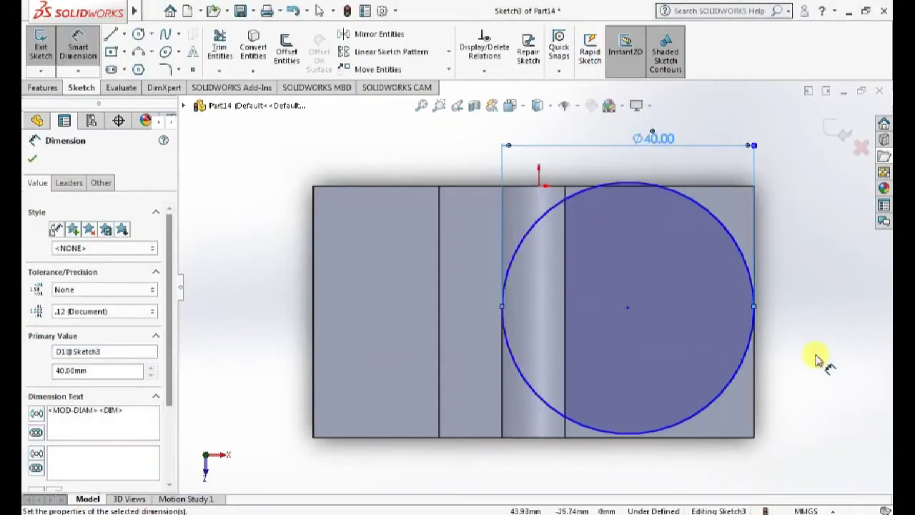
click(798, 337)
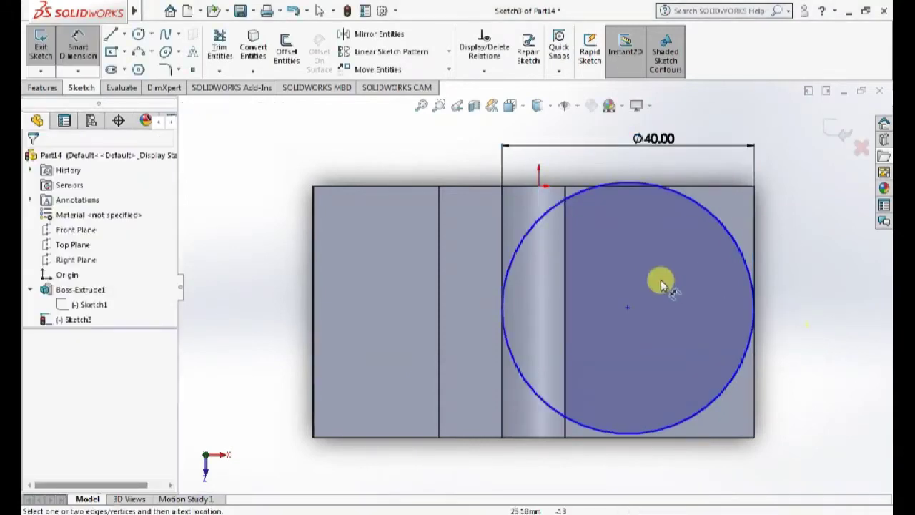
Select the circle's centre point and review its properties
click(627, 310)
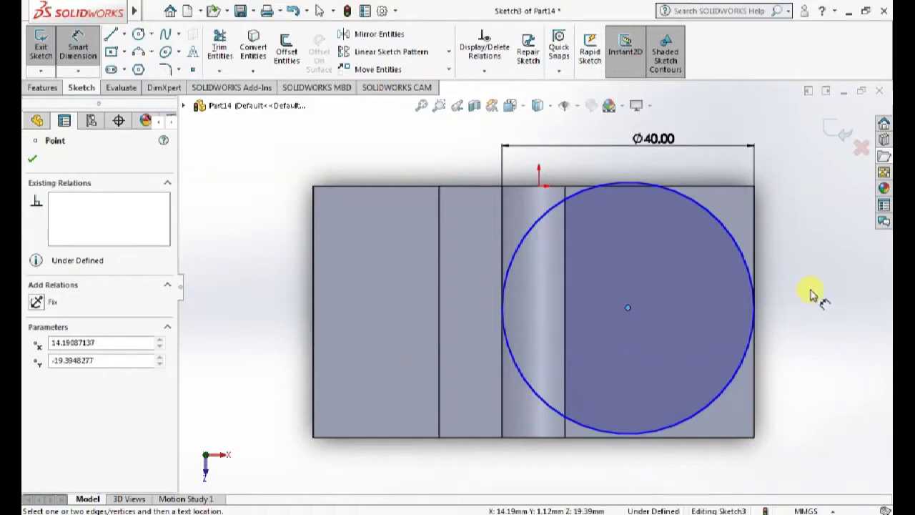
key(Tab)
key(Escape)
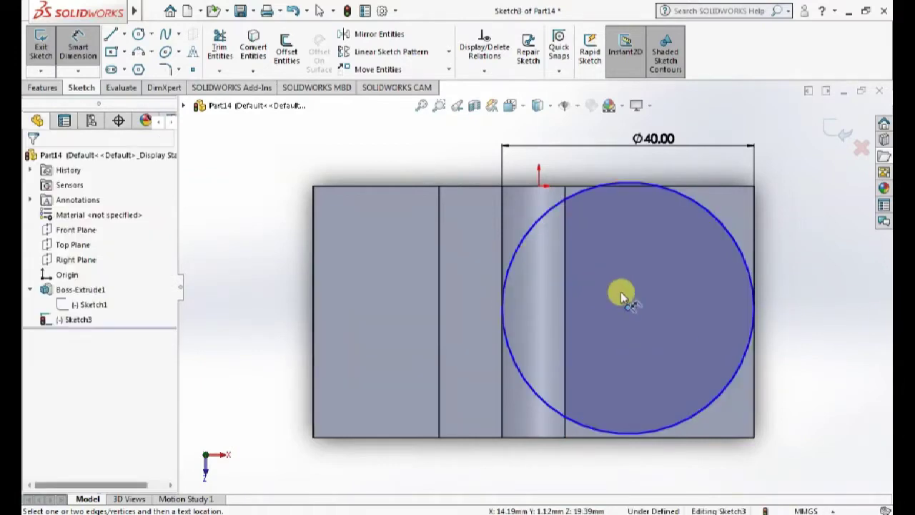
click(123, 34)
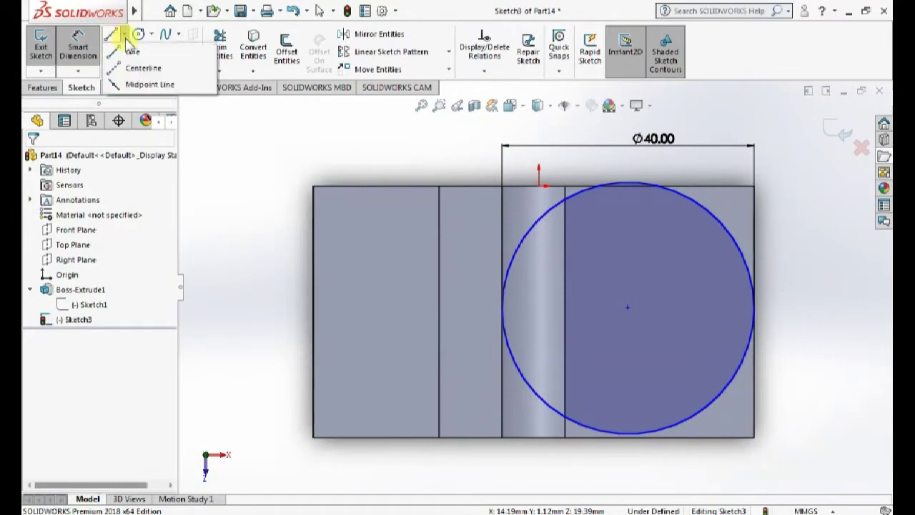
click(136, 65)
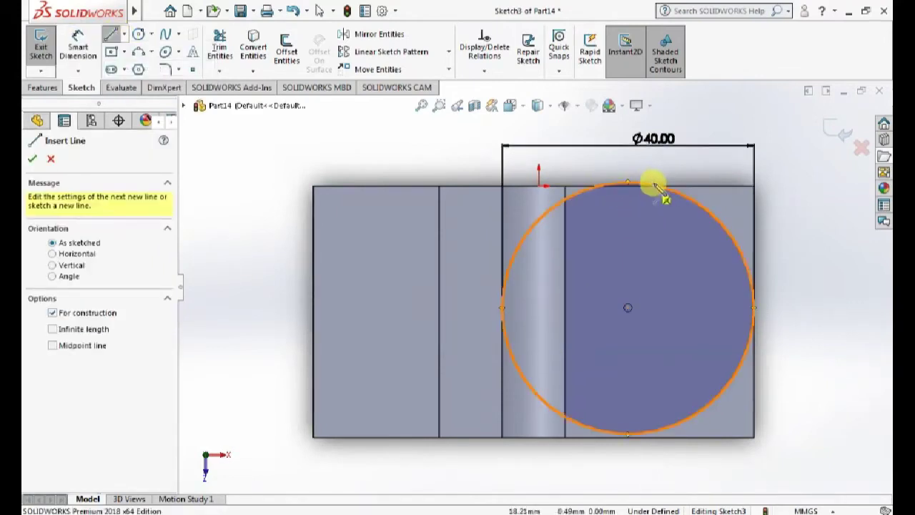
Draw a vertical centerline from the block's top edge to its bottom edge
click(659, 187)
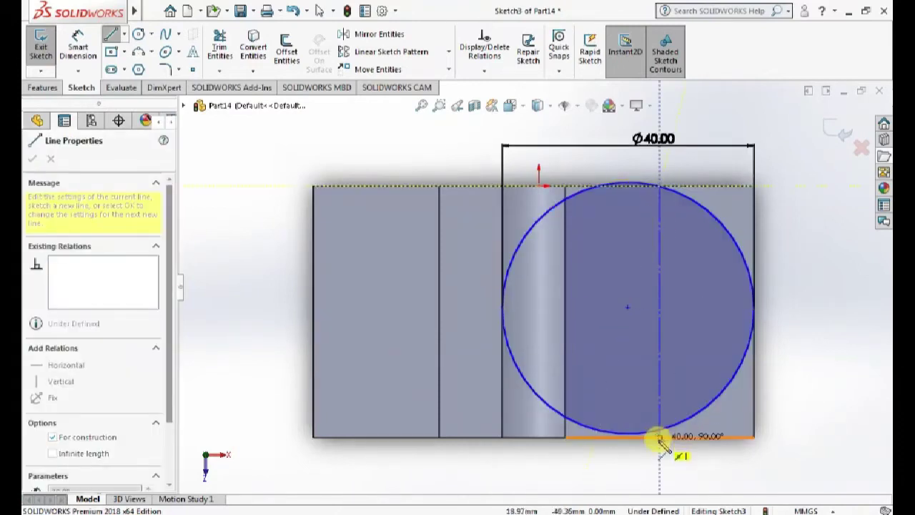
click(659, 437)
key(Escape)
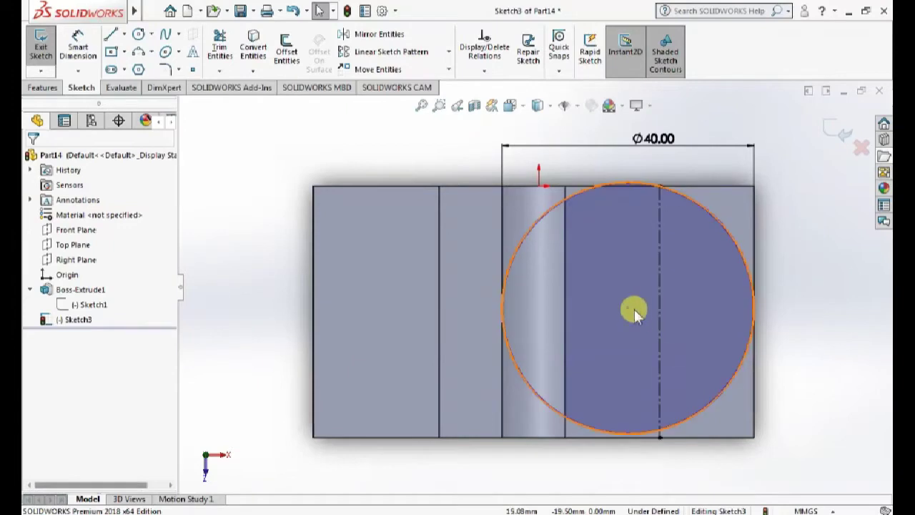
Select the circle's centre point and zoom in to inspect it
click(627, 309)
scroll(628, 308, up, 1)
scroll(643, 304, up, 1)
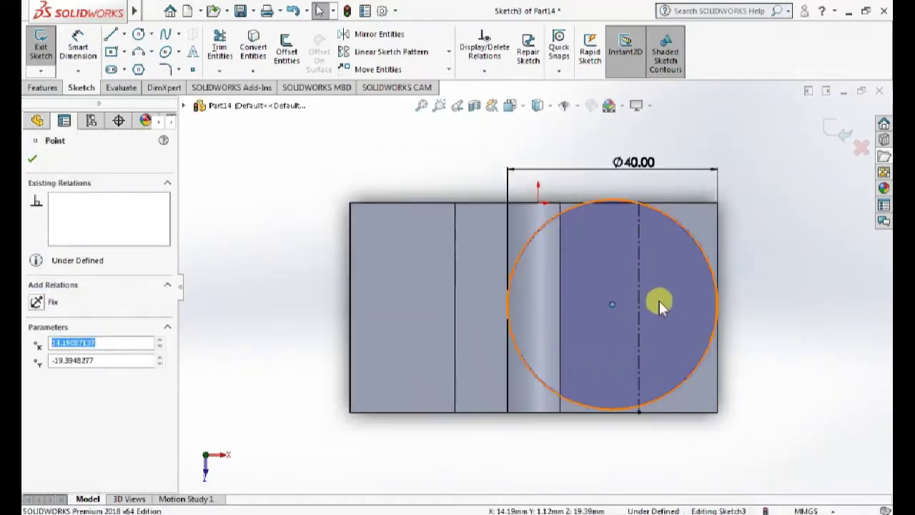
scroll(657, 302, up, 3)
scroll(633, 307, up, 1)
scroll(586, 293, up, 2)
scroll(582, 286, up, 1)
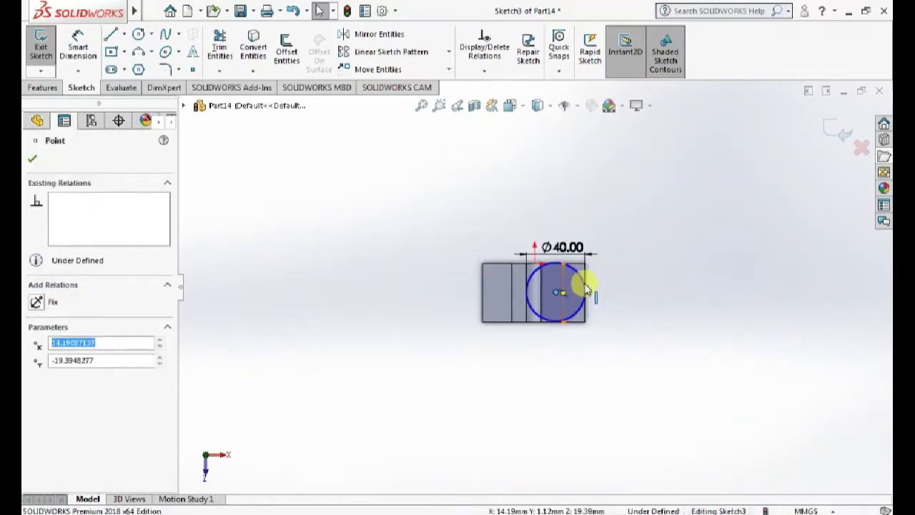
scroll(561, 286, down, 2)
scroll(540, 287, down, 3)
scroll(540, 286, down, 3)
key(Escape)
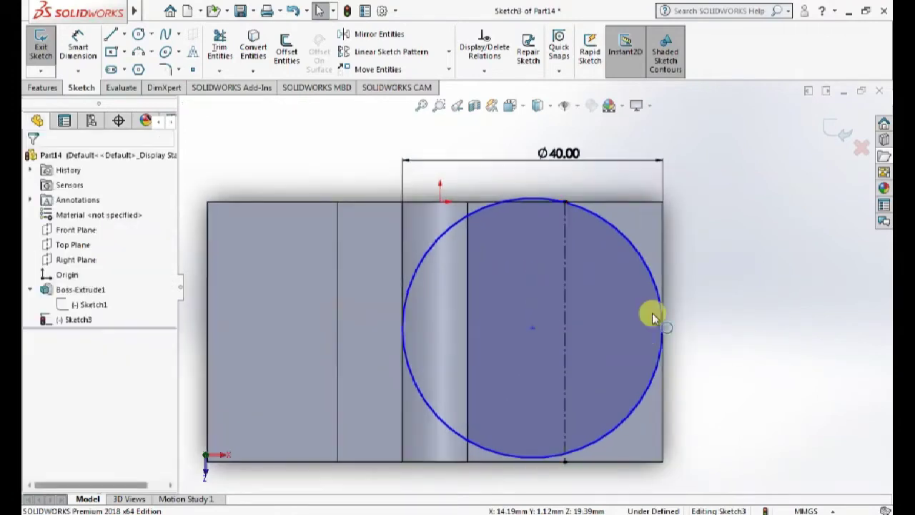
Draw a horizontal centerline from the vertical centerline past the circle centre
click(123, 34)
click(139, 67)
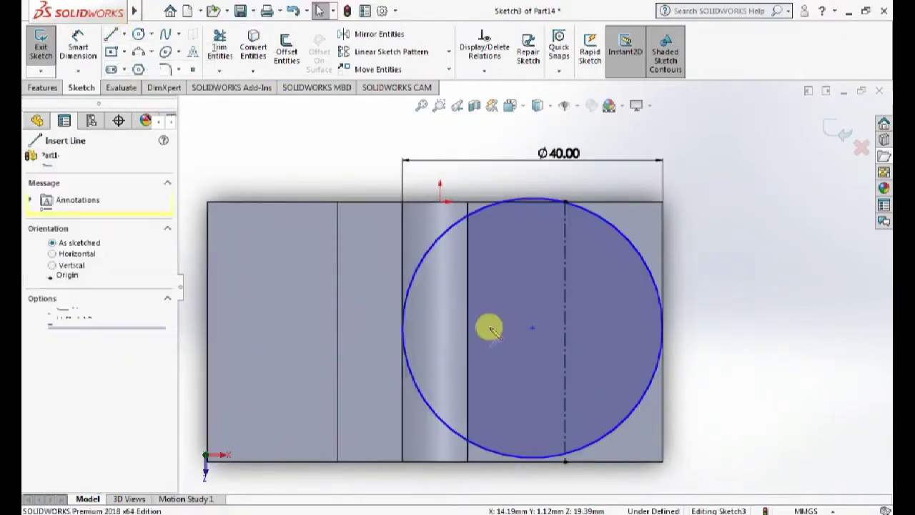
click(565, 332)
double_click(492, 332)
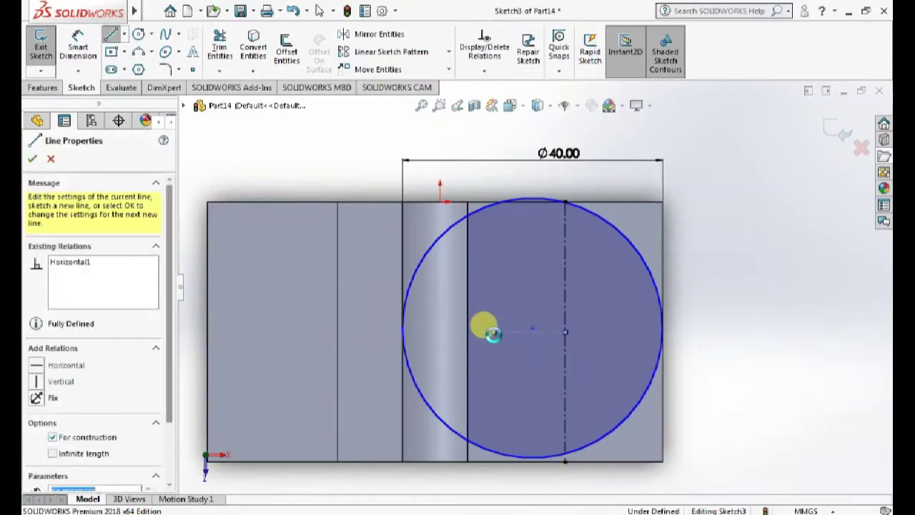
key(Escape)
Relate the circle centre to the horizontal centerline, fully defining the sketch
click(534, 328)
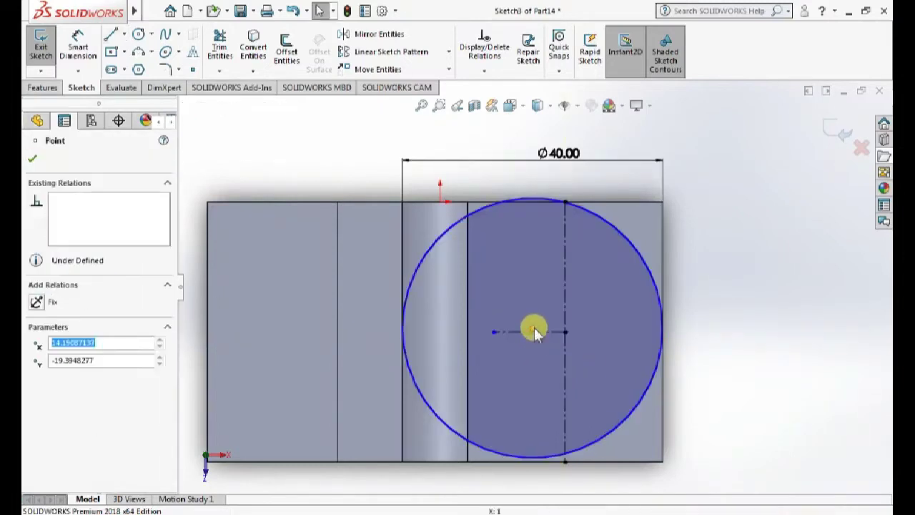
ctrl+click(533, 332)
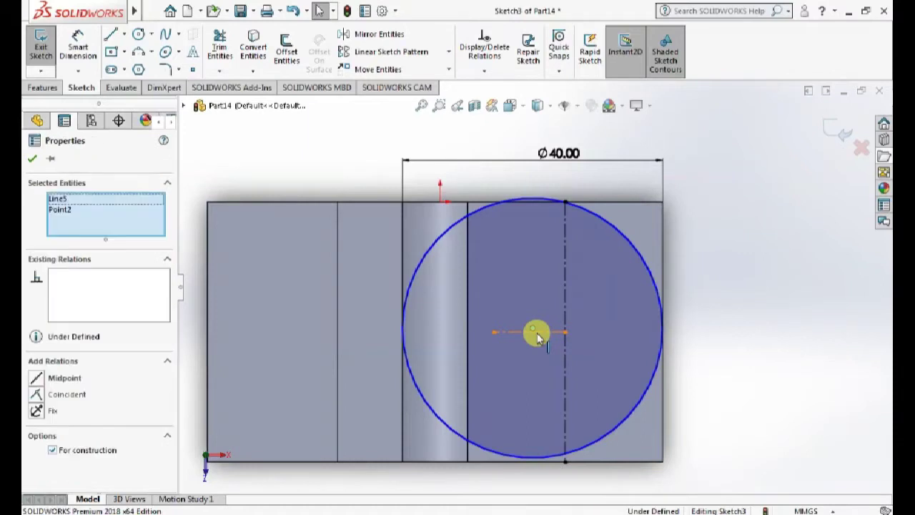
click(64, 379)
click(65, 397)
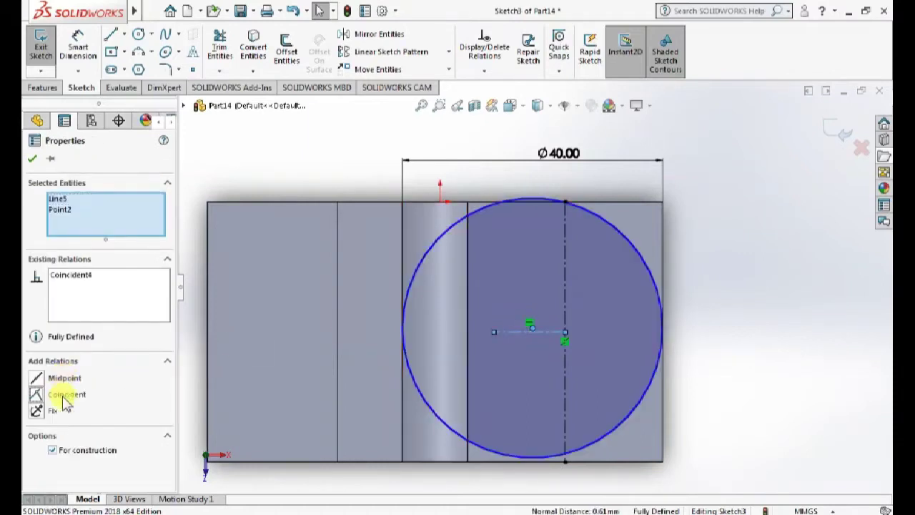
click(812, 342)
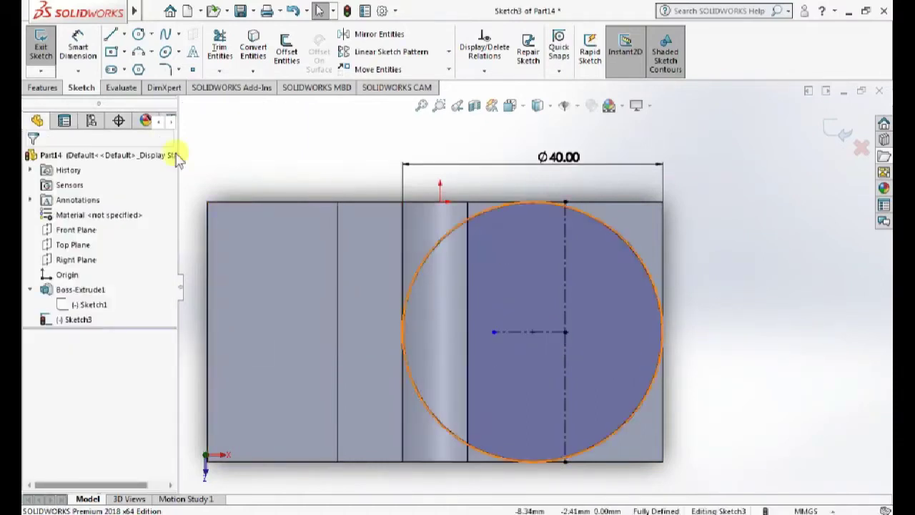
Draw the top-edge line from the circle's top point to the block's left side, then down the left edge
click(111, 35)
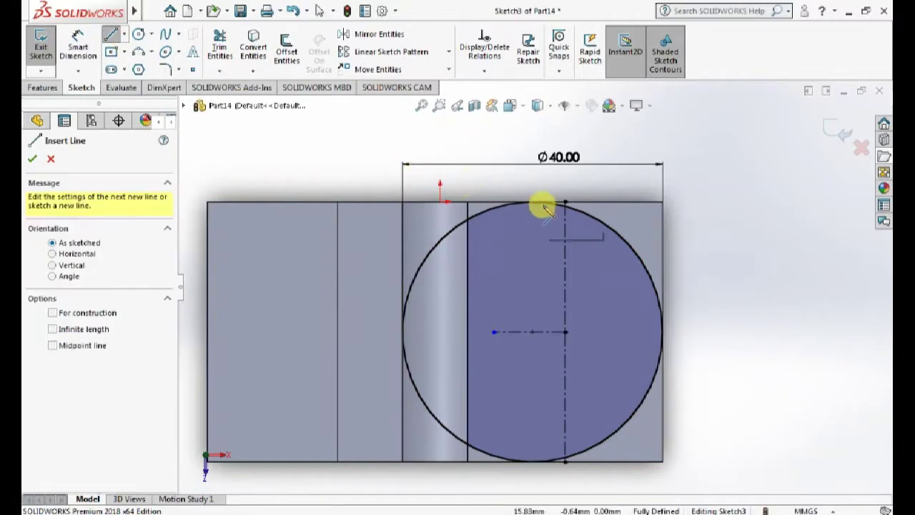
click(533, 202)
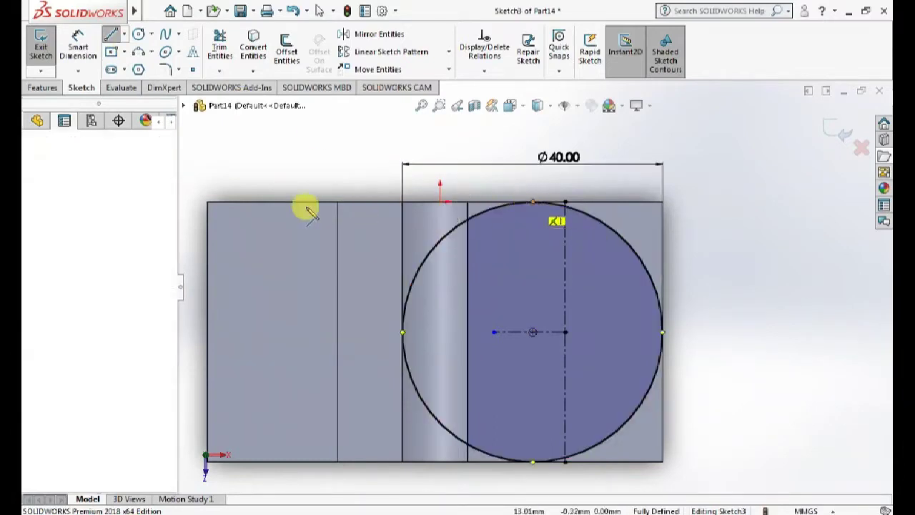
click(207, 202)
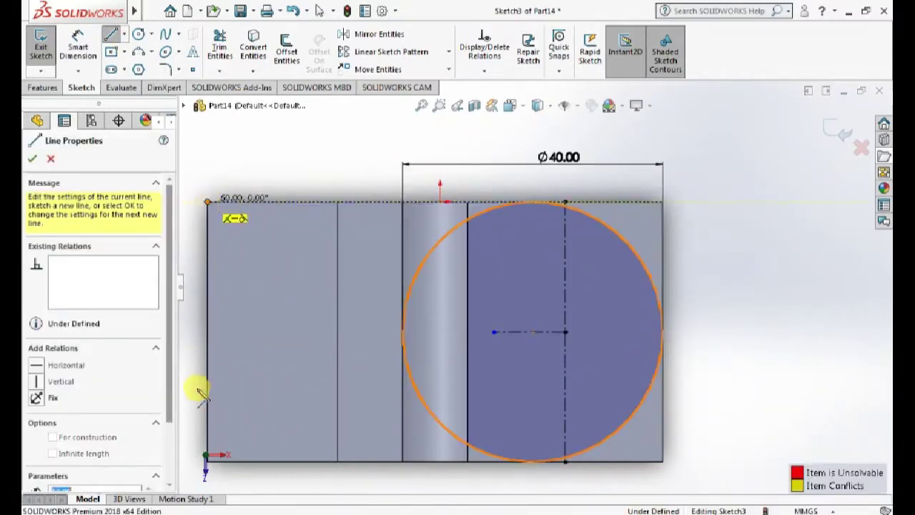
click(207, 461)
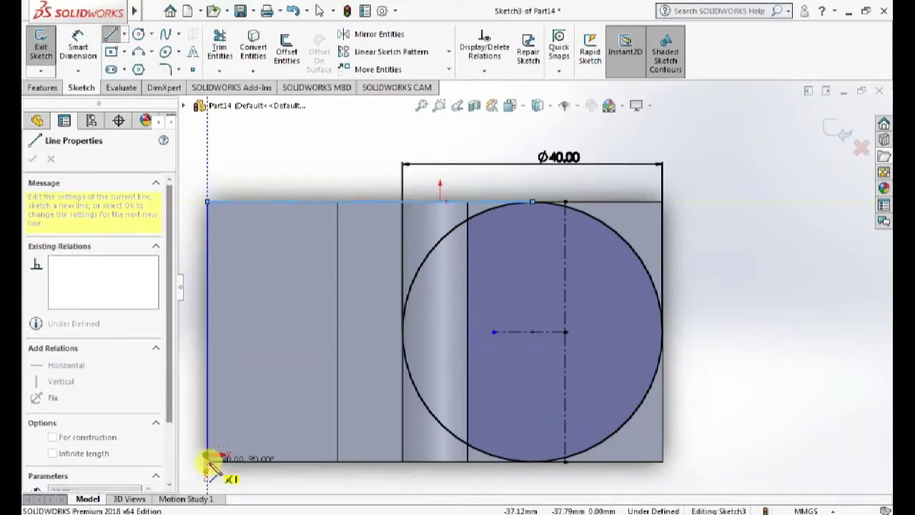
Look normal to the sketch plane and draw the bottom-edge line from the lower-left corner to the circle's bottom point
key(ctrl+1)
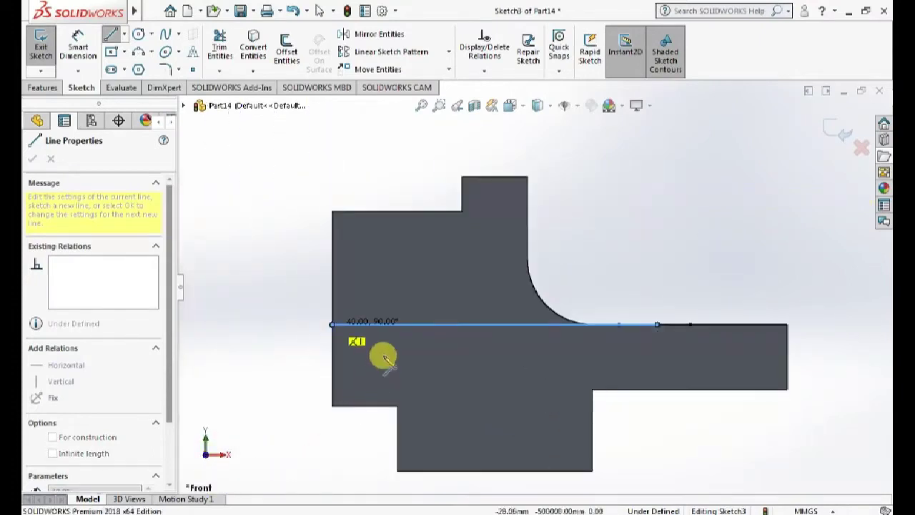
middle_drag(410, 221, 411, 364)
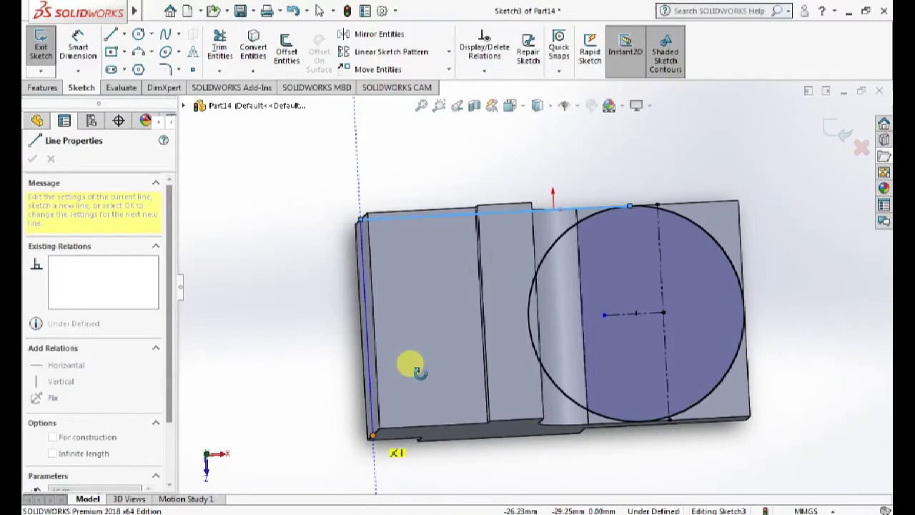
click(512, 106)
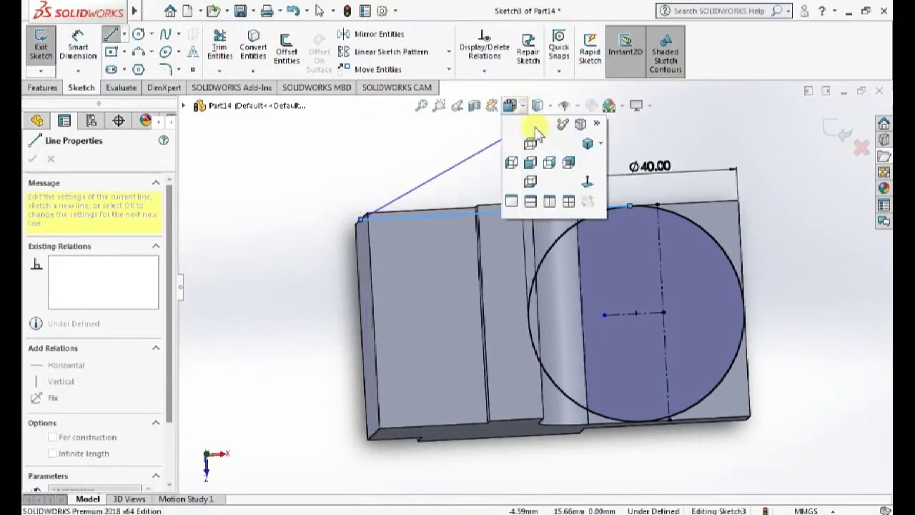
click(599, 176)
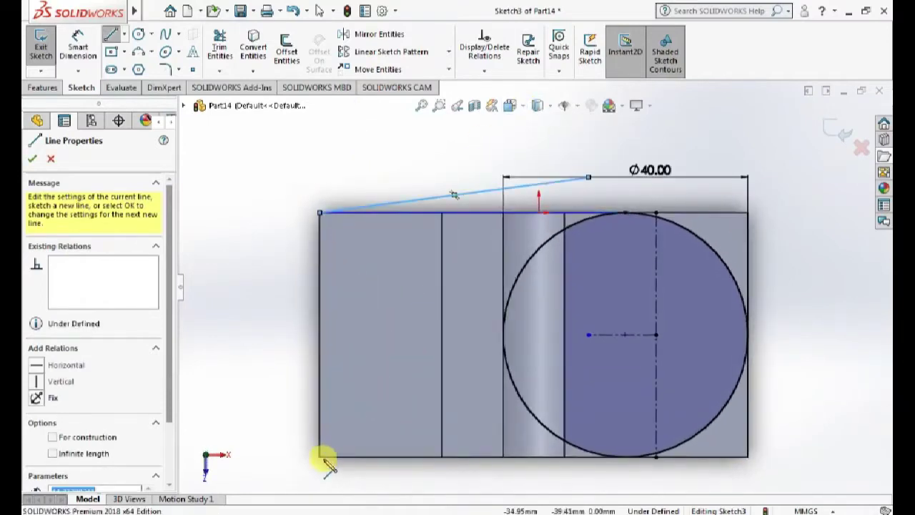
click(321, 457)
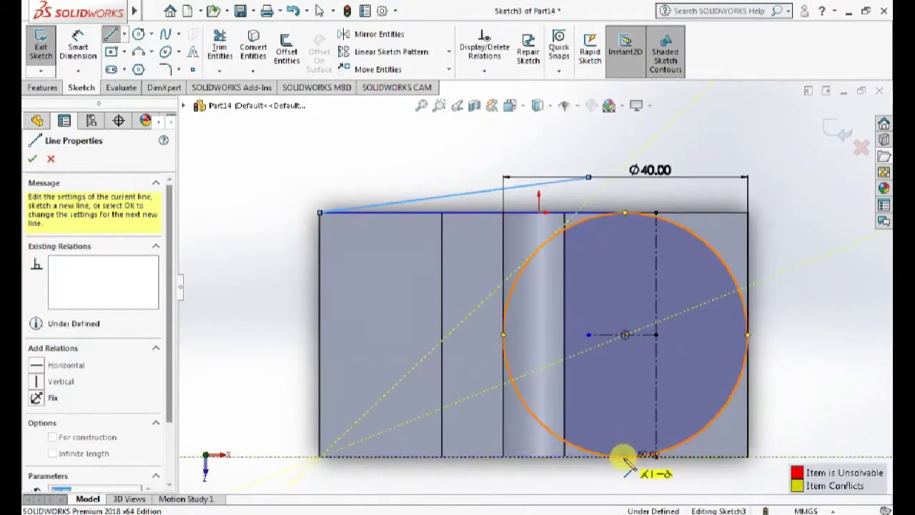
double_click(626, 456)
key(Escape)
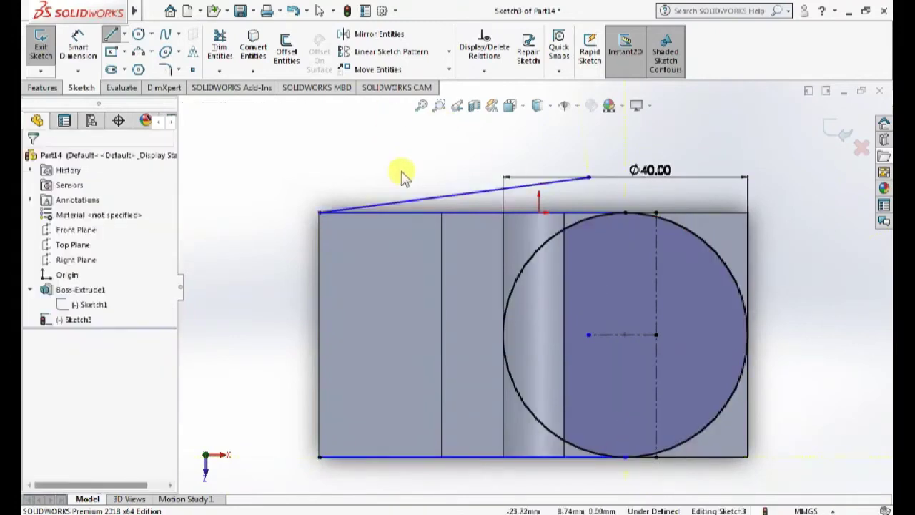
Delete the stray slanted line and trim away the circle's left half
click(417, 207)
key(Delete)
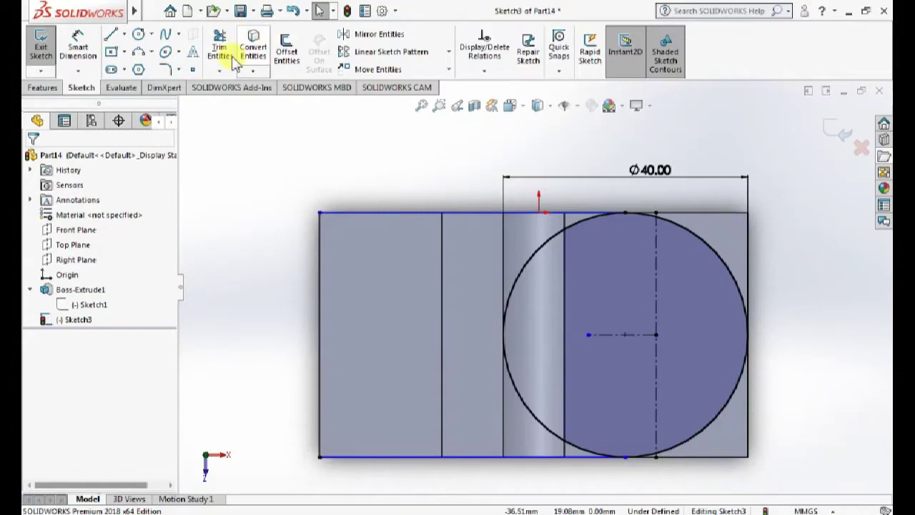
drag(551, 298, 517, 250)
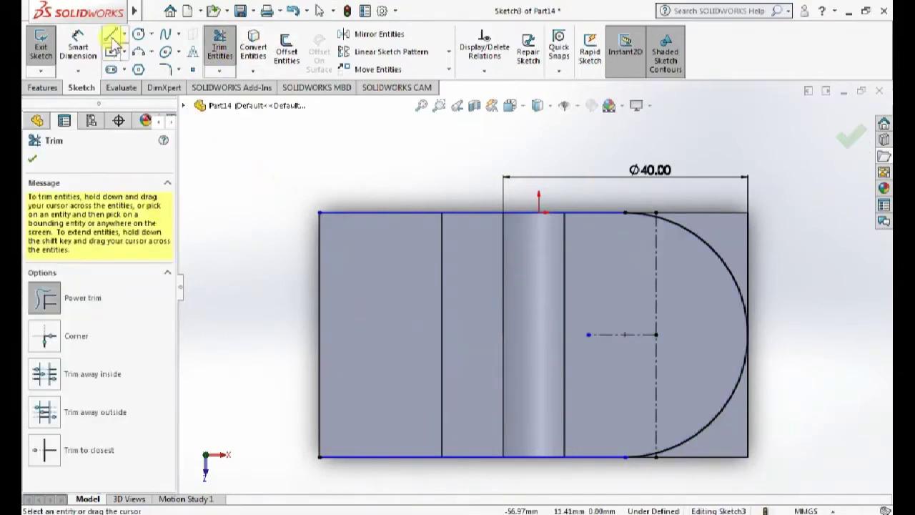
Close the profile with a vertical line along the block's left side and exit Sketch3
click(111, 37)
click(320, 212)
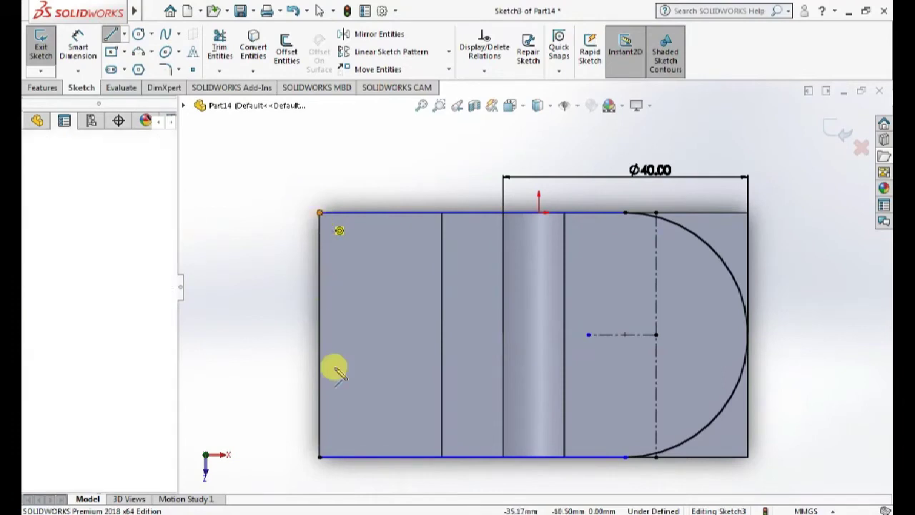
click(320, 456)
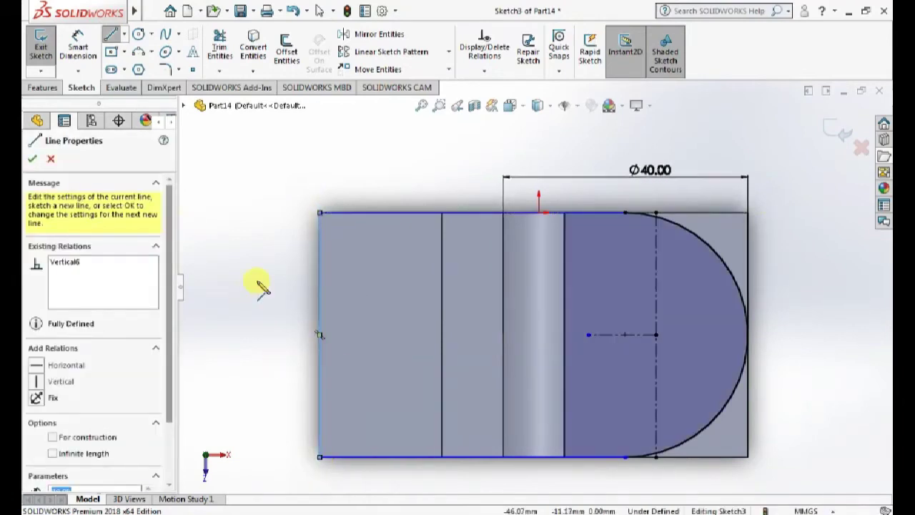
key(Escape)
key(Escape)
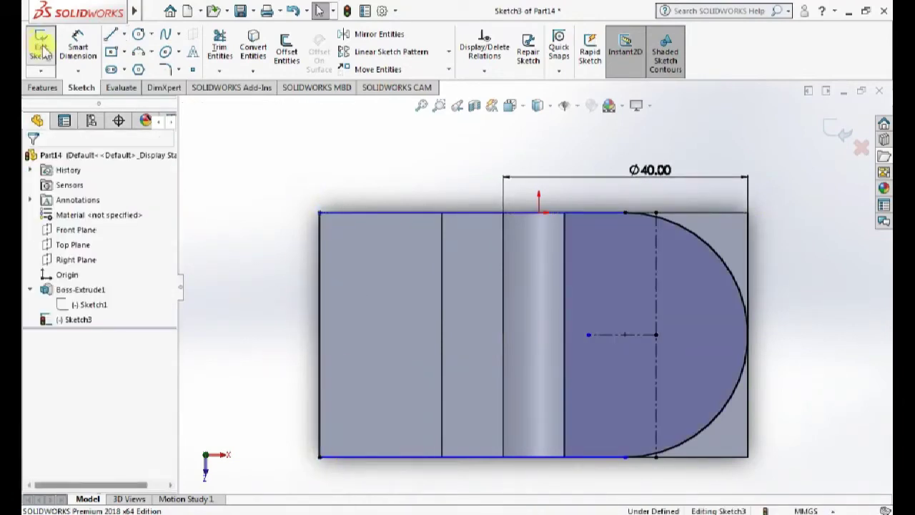
click(39, 50)
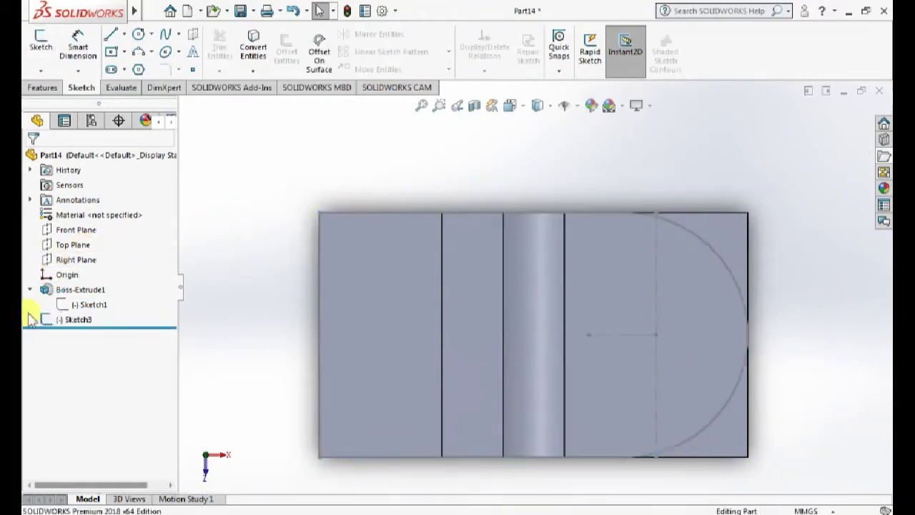
Extrude-cut Sketch3 blind 40 mm with Flip side to cut, rounding the block's end
click(41, 87)
click(228, 53)
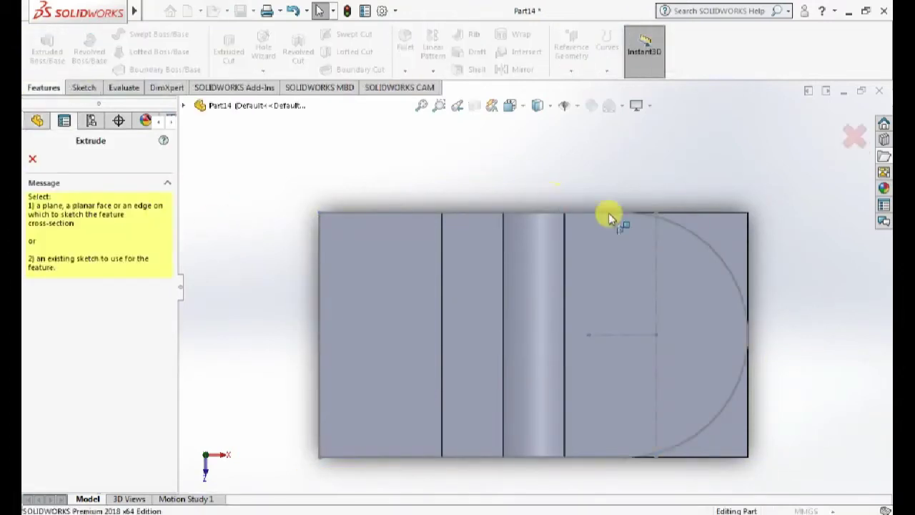
click(699, 236)
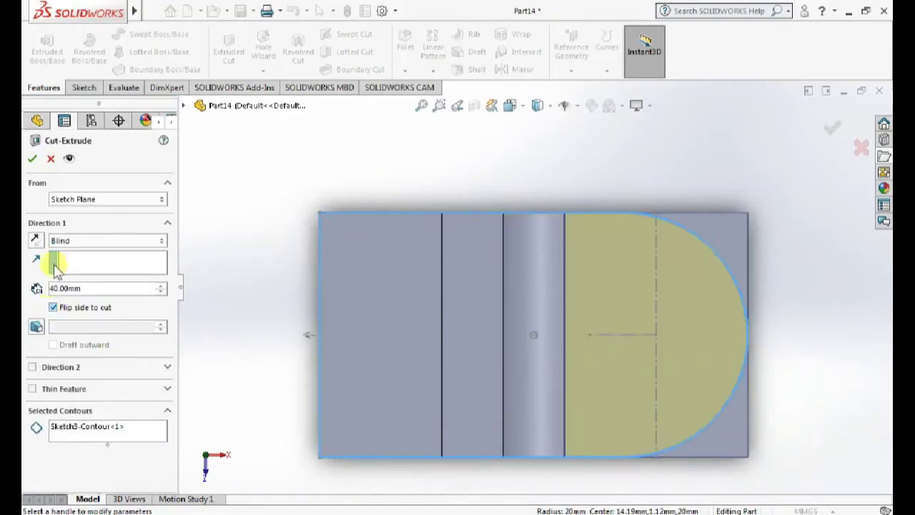
mouse_move(312, 389)
middle_down()
mouse_move(409, 286)
mouse_move(386, 262)
middle_up()
click(32, 158)
mouse_move(778, 343)
middle_down()
mouse_move(800, 432)
mouse_move(791, 421)
mouse_move(700, 439)
mouse_move(658, 225)
middle_up()
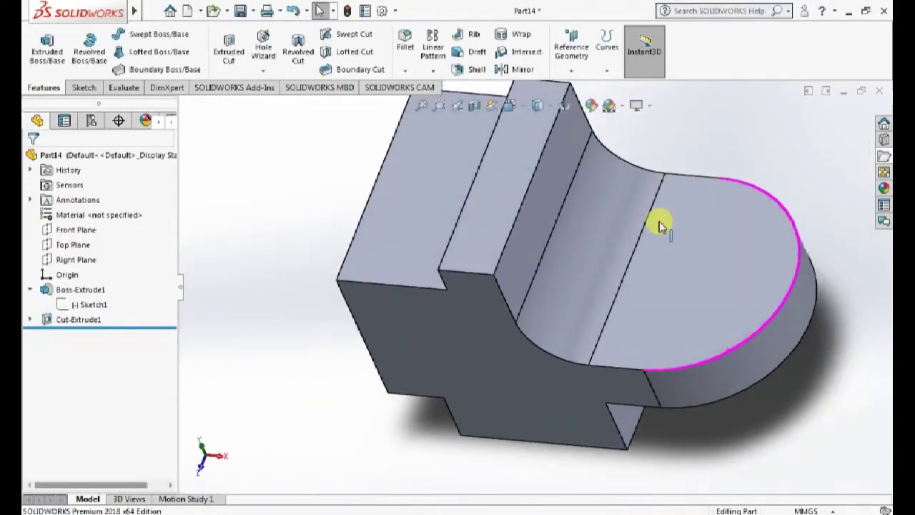
Show the part in Isometric view and apply the Plain White scene
click(524, 105)
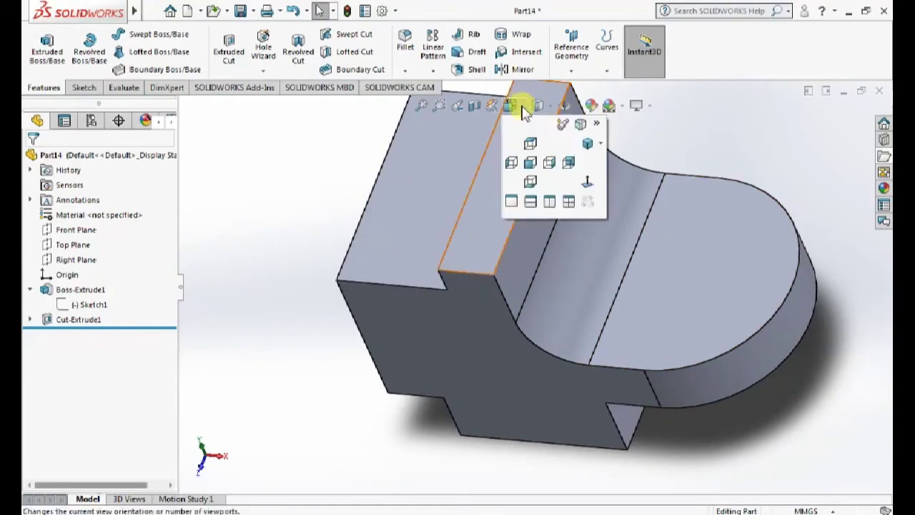
click(603, 147)
click(609, 160)
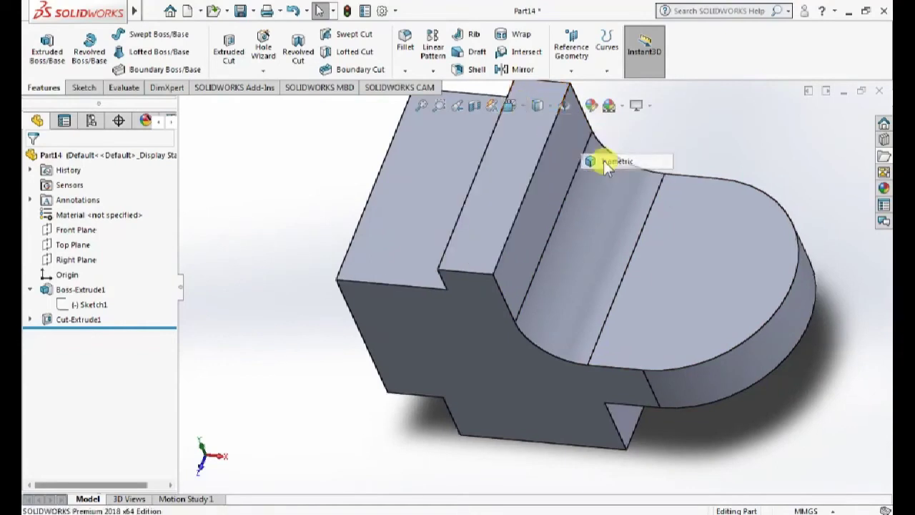
click(707, 313)
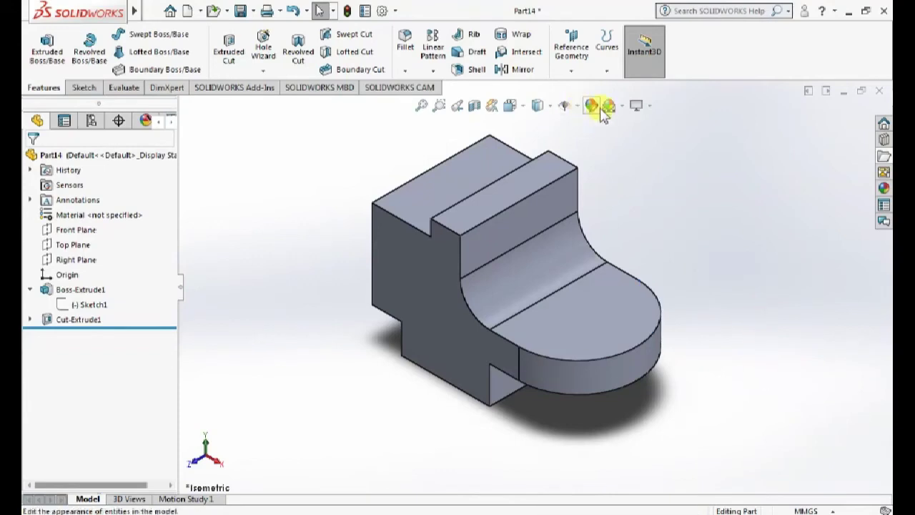
click(626, 143)
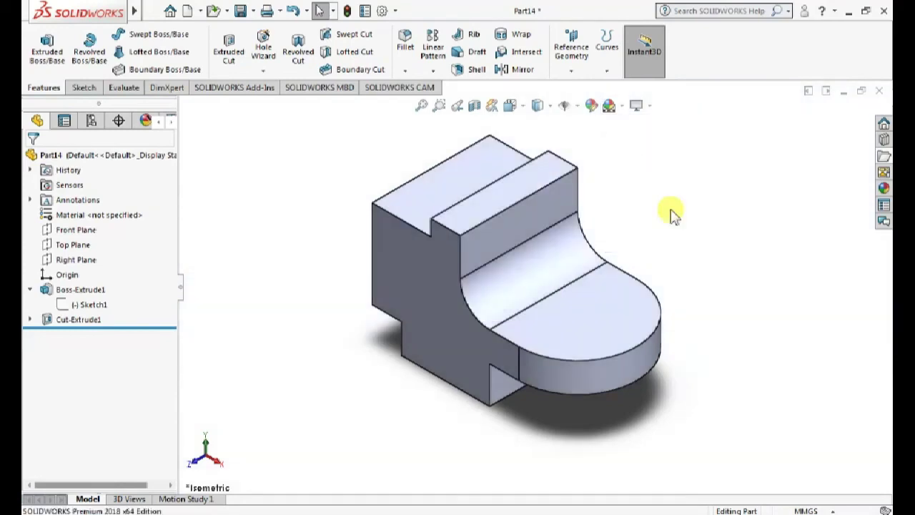